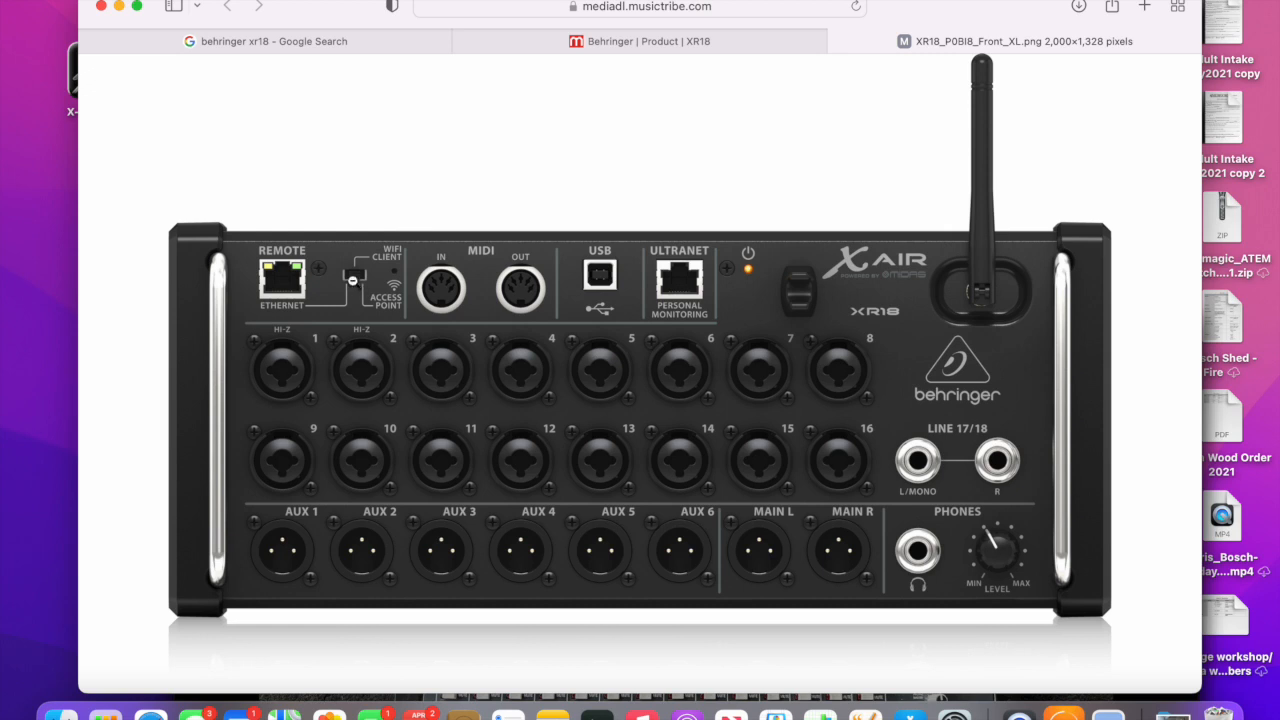
- Inspect the network port and Wi-Fi mode switch up close on the XR18 front panel image
{"action": "left_click", "coordinate": [355, 287]}
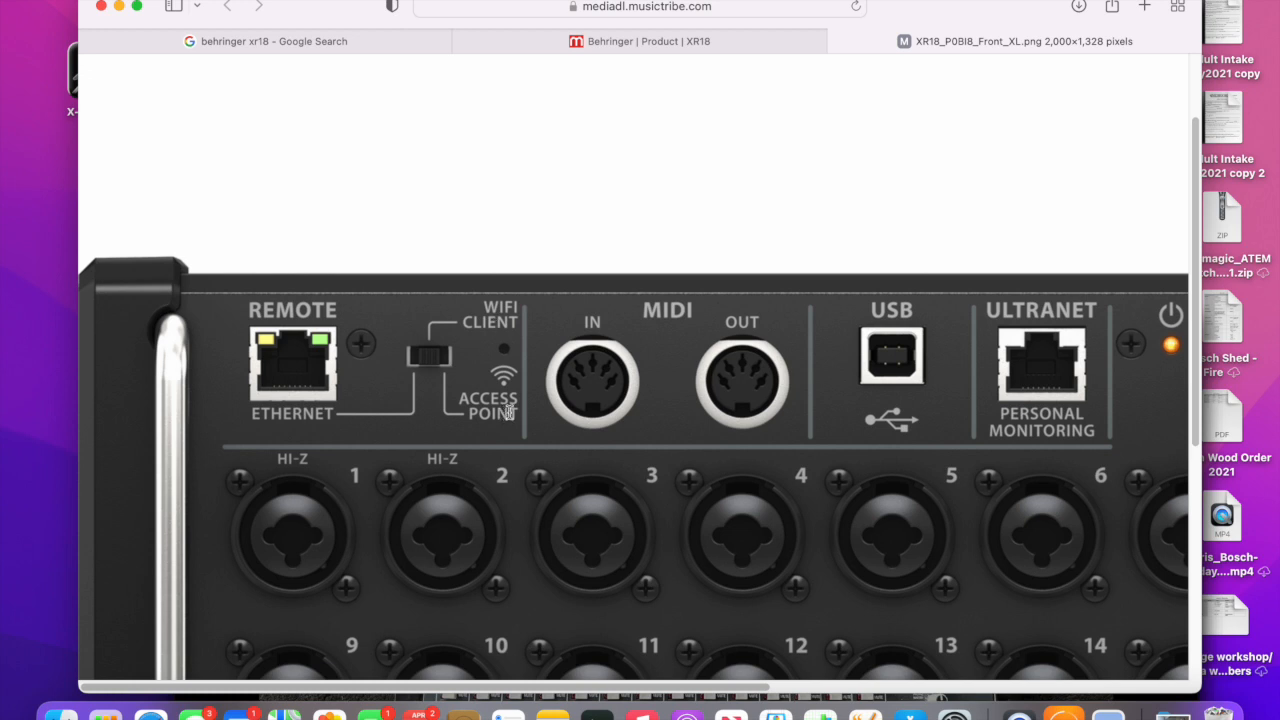
{"action": "left_click", "coordinate": [1038, 364]}
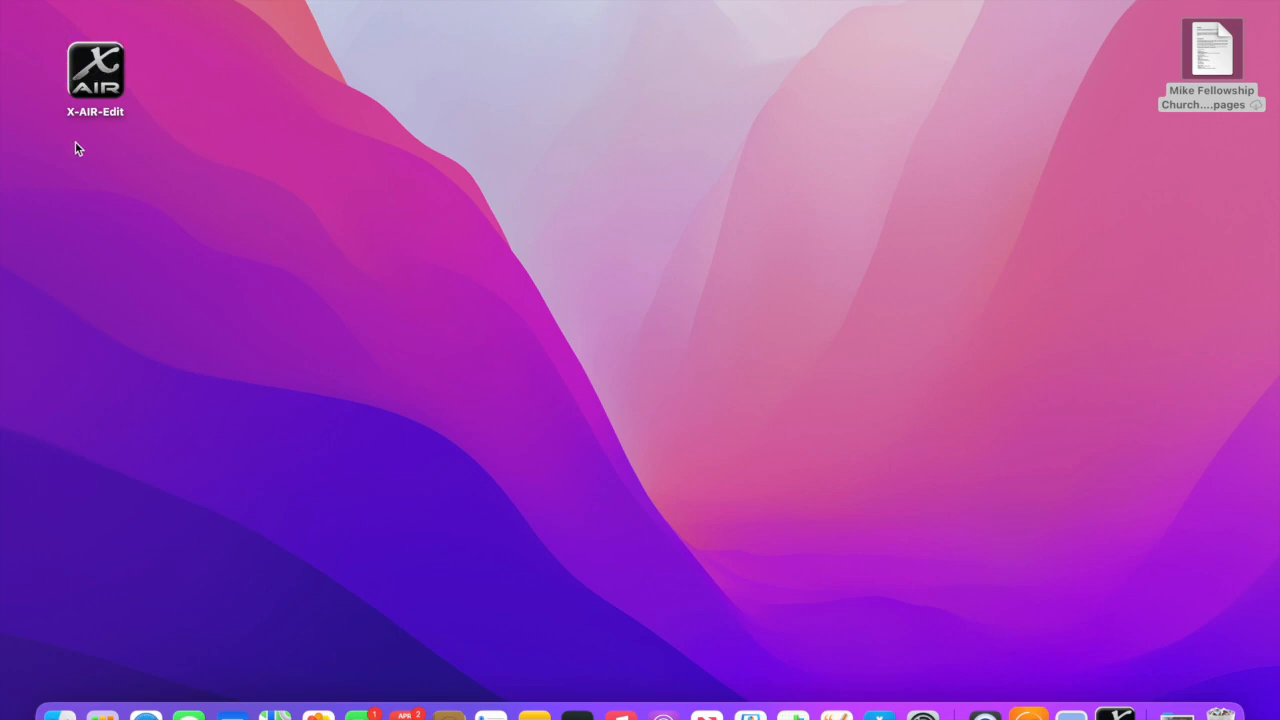
- Launch X-AIR-Edit from the desktop and reduce it to a smaller floating window
{"action": "left_click", "coordinate": [103, 79]}
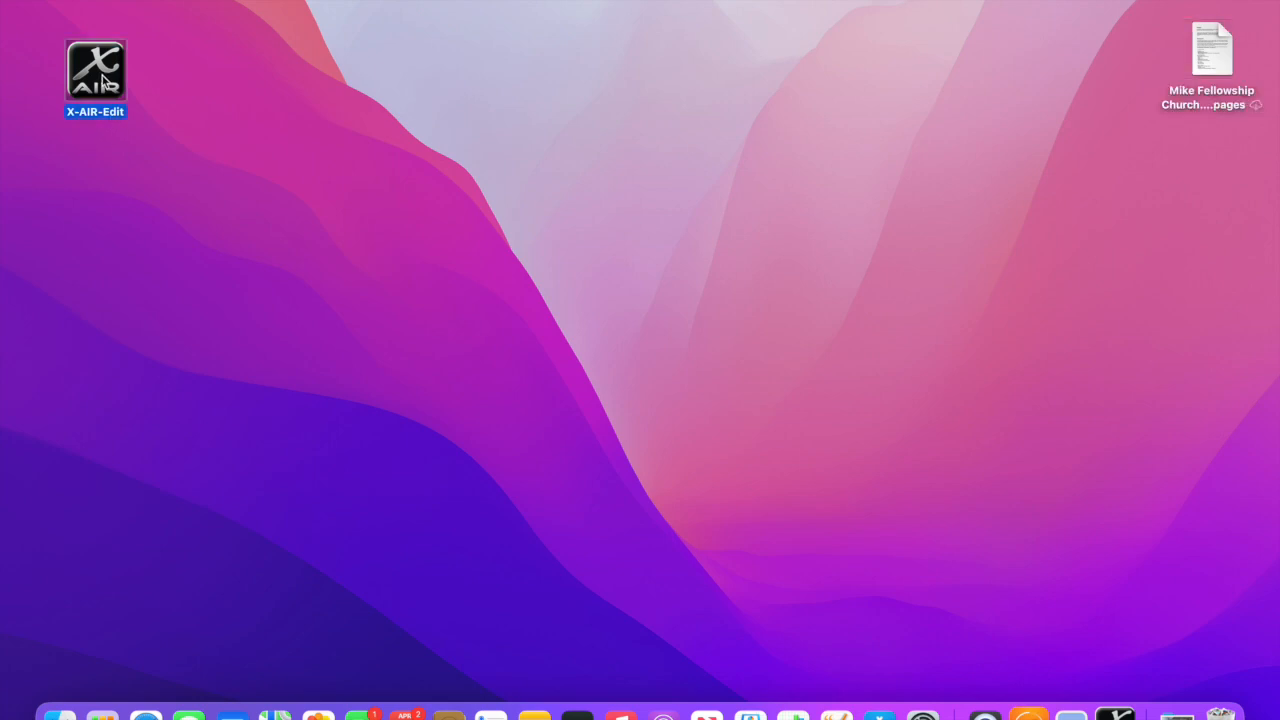
{"action": "double_click", "coordinate": [103, 79]}
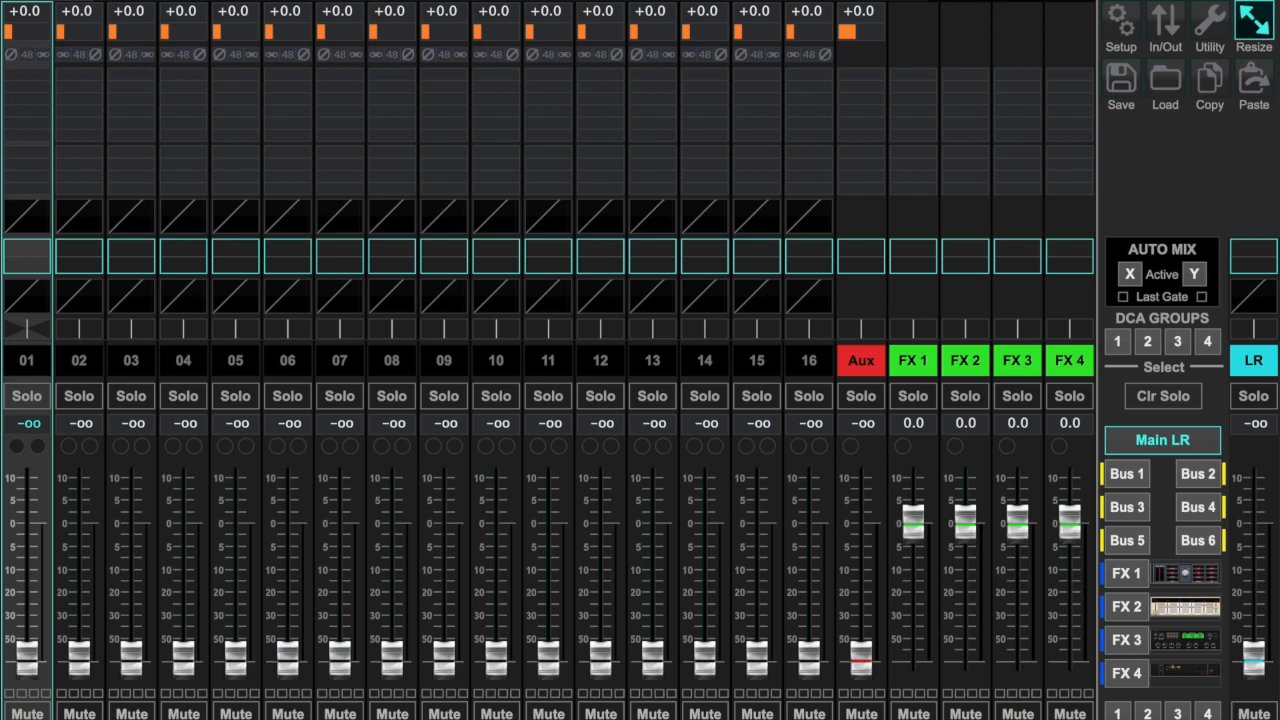
{"action": "left_click", "coordinate": [50, 1]}
{"action": "left_click_drag", "start_coordinate": [400, 10], "coordinate": [365, 13]}
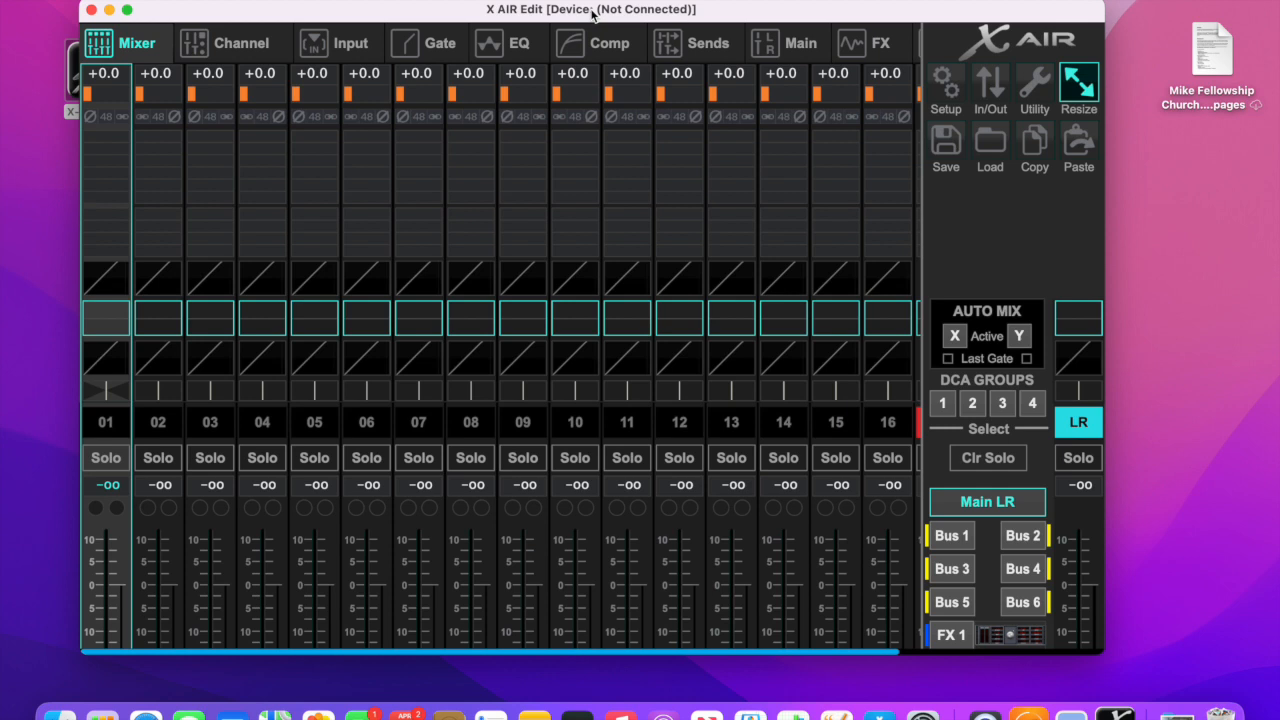
- Connect to the Fellowship XR18 mixer, synchronize settings from Mixer to PC, and close Setup with the mixer window enlarged
{"action": "left_click", "coordinate": [955, 100]}
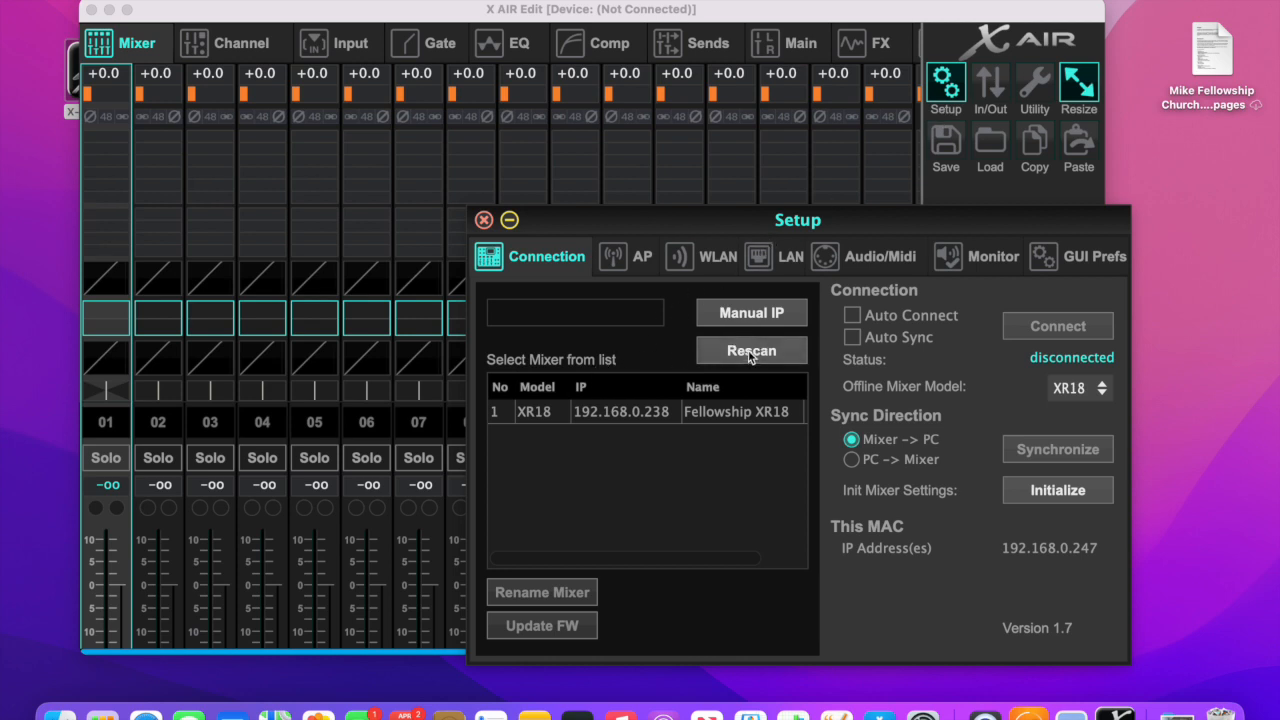
{"action": "left_click", "coordinate": [690, 416]}
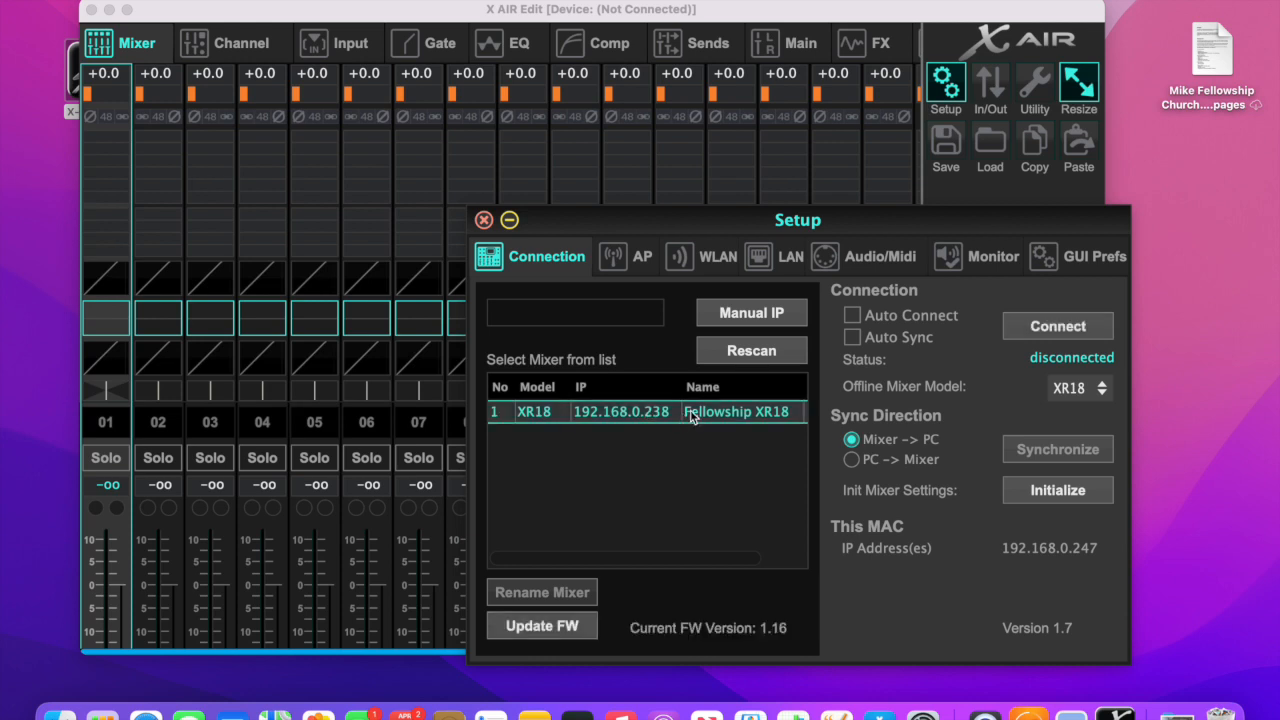
{"action": "left_click", "coordinate": [1055, 327]}
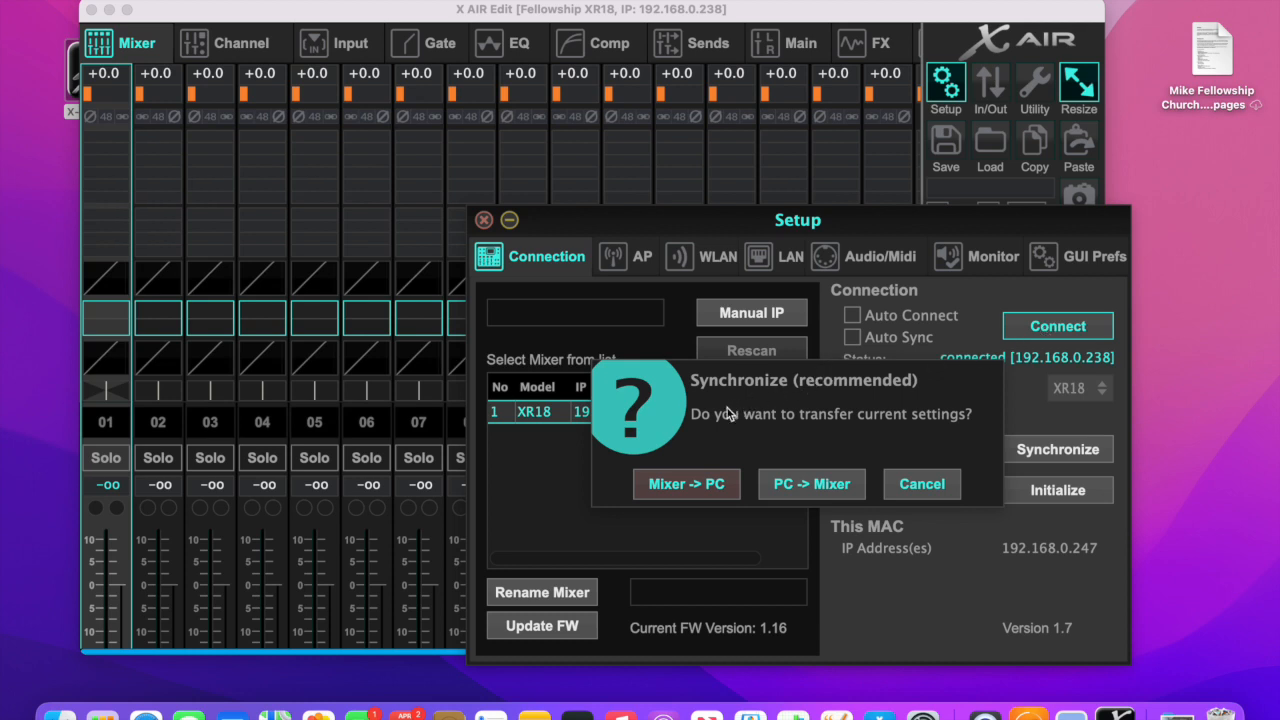
{"action": "left_click", "coordinate": [688, 486]}
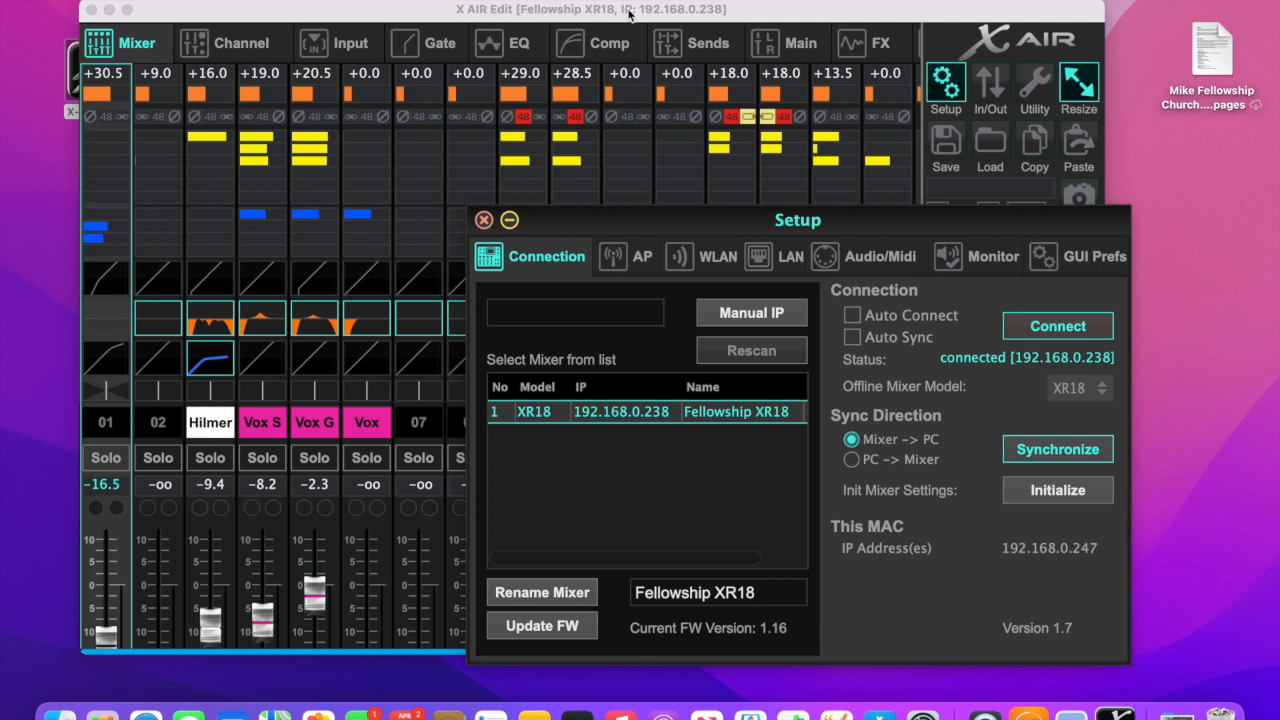
{"action": "left_click", "coordinate": [484, 221]}
{"action": "left_click", "coordinate": [127, 10]}
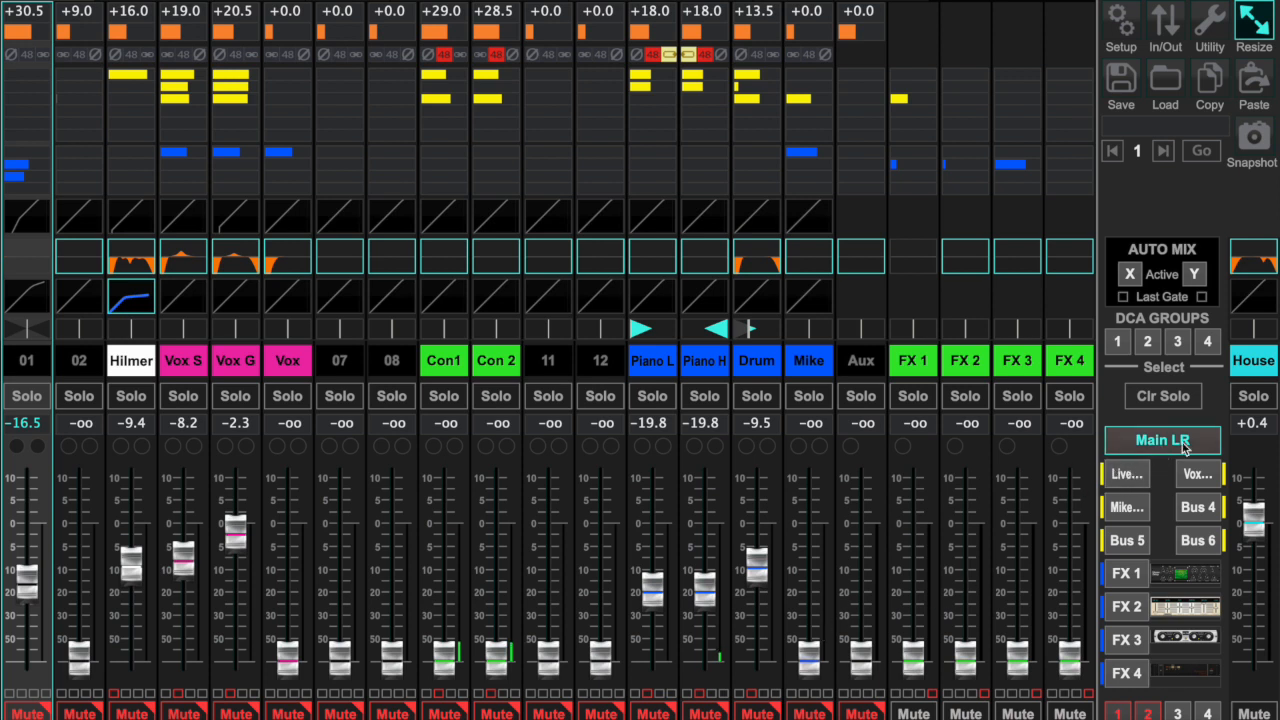
- View the fader levels of the Livestream bus and return to the Main LR mix
{"action": "left_click", "coordinate": [1127, 477]}
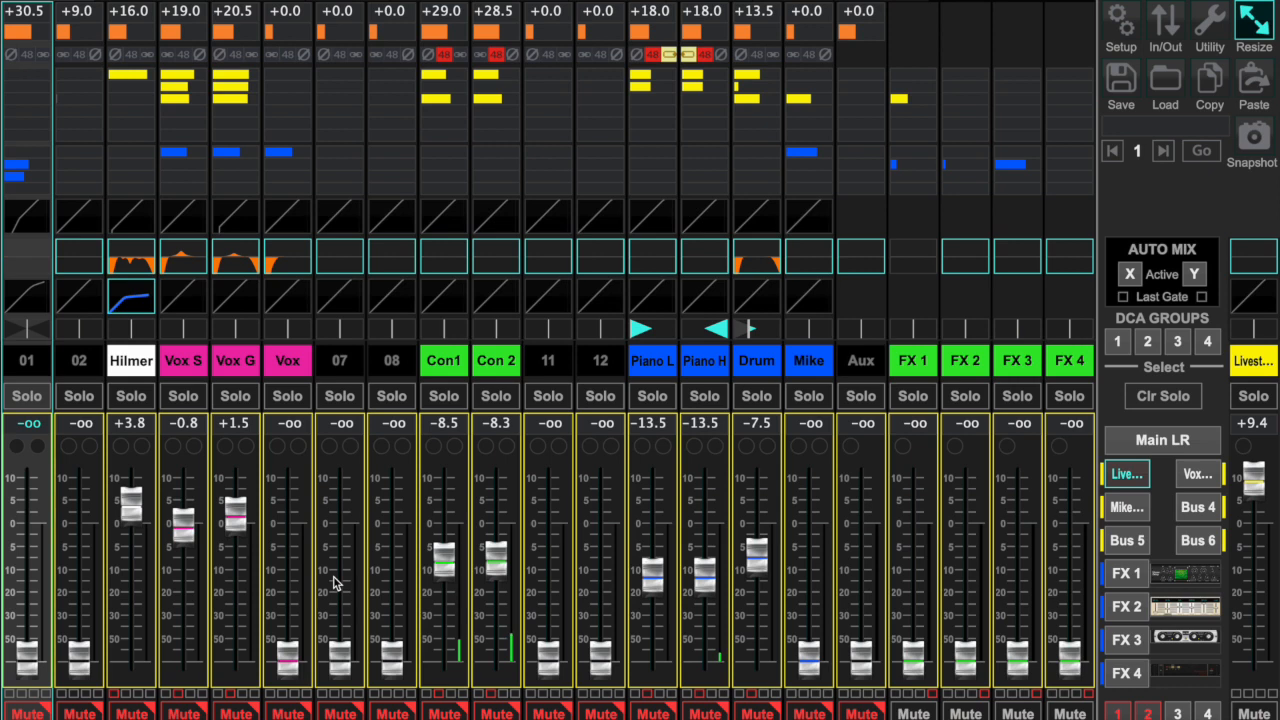
{"action": "left_click", "coordinate": [1178, 444]}
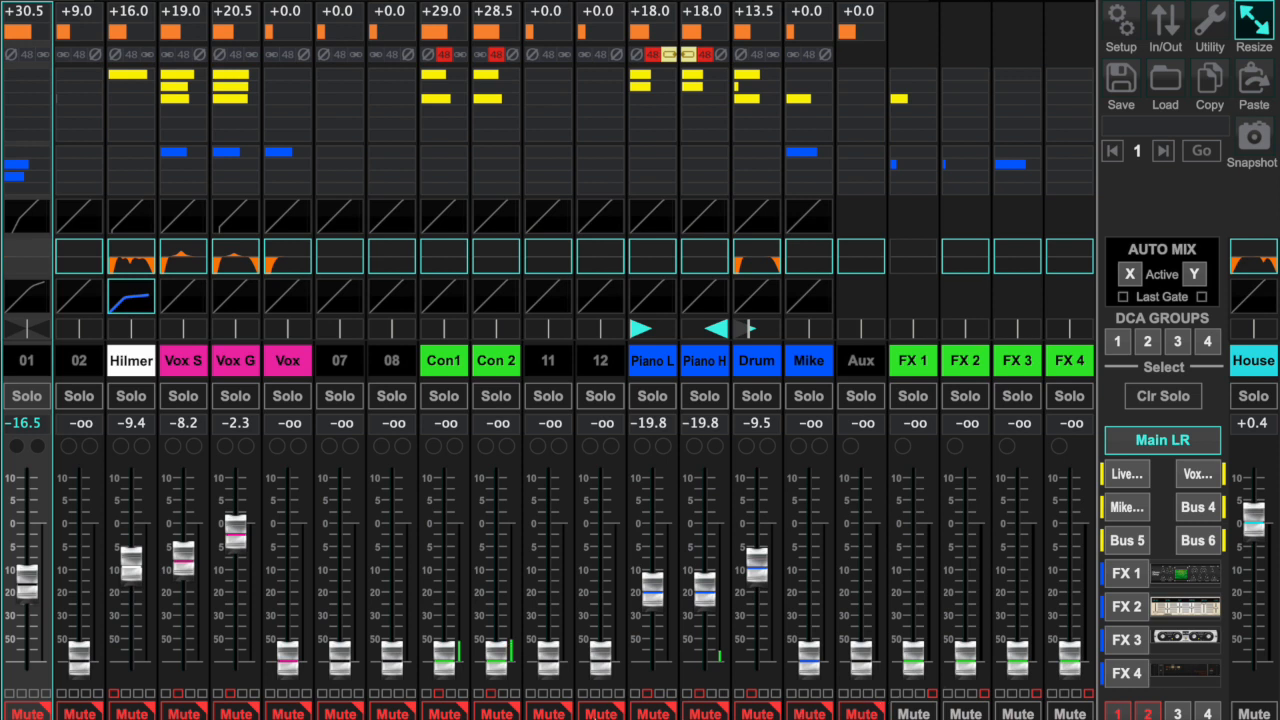
- Toggle mute groups 1 and 2 repeatedly, ending with group 1 on and group 2 off
{"action": "left_click", "coordinate": [134, 712]}
{"action": "left_click", "coordinate": [1119, 710]}
{"action": "left_click", "coordinate": [1116, 712]}
{"action": "left_click", "coordinate": [1149, 712]}
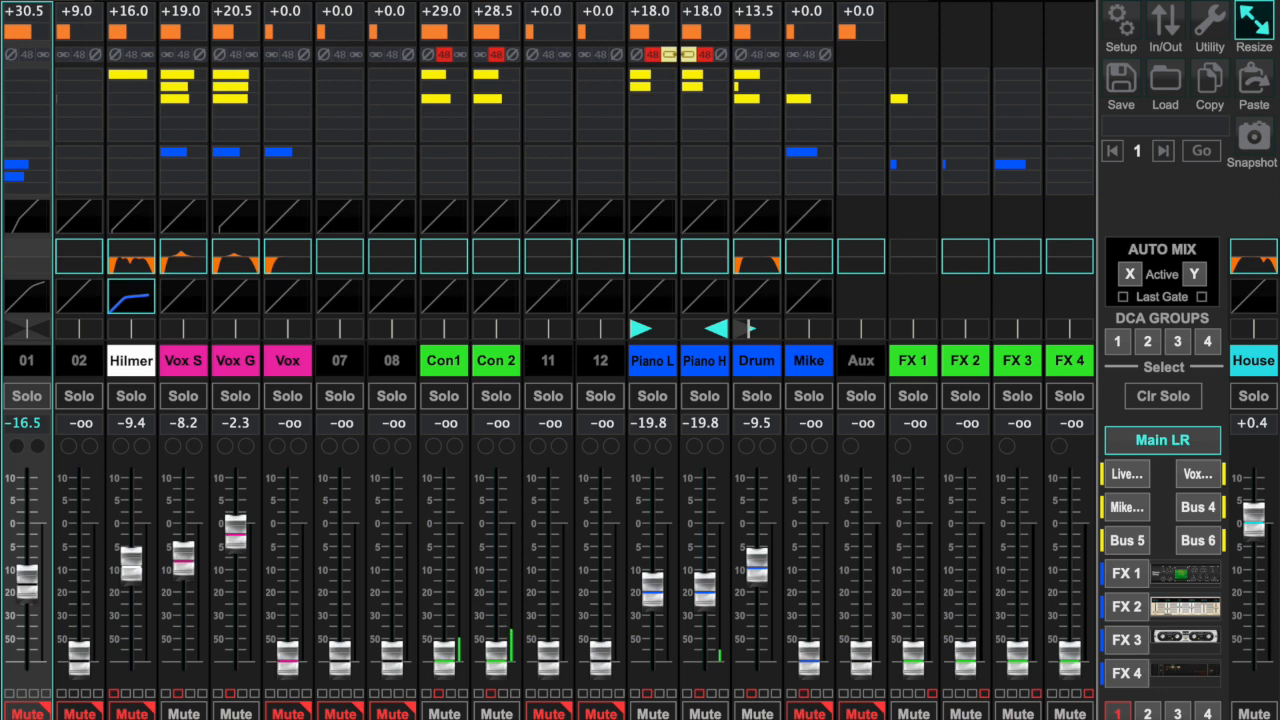
{"action": "double_click", "coordinate": [1148, 712]}
{"action": "left_click", "coordinate": [1148, 712]}
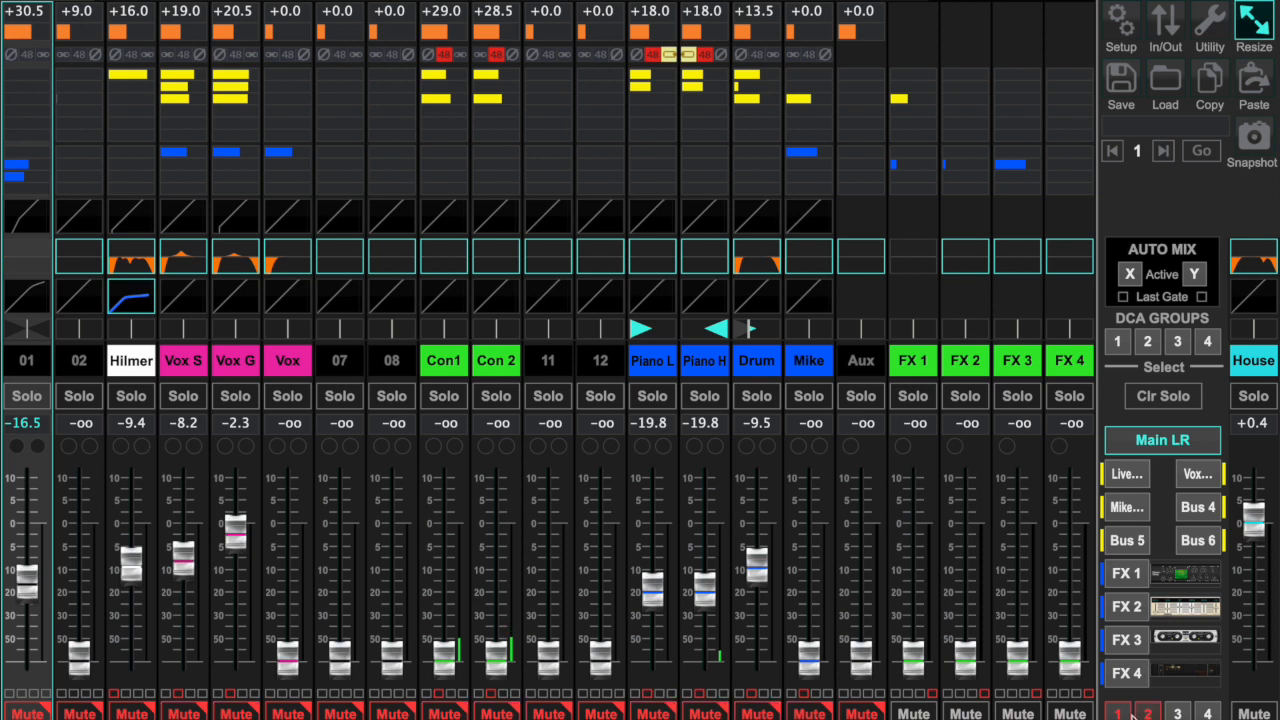
{"action": "left_click", "coordinate": [1117, 712]}
{"action": "left_click", "coordinate": [1117, 712]}
{"action": "left_click", "coordinate": [1147, 712]}
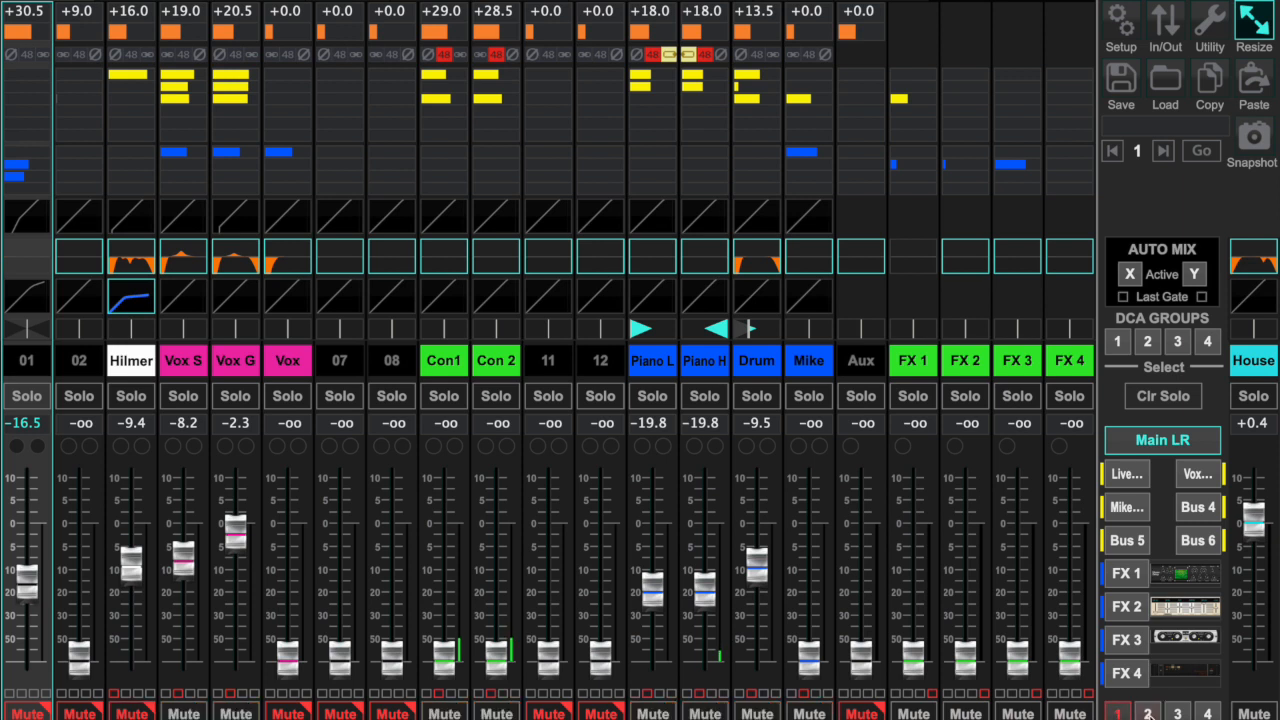
{"action": "left_click", "coordinate": [1117, 712]}
- Check the Livestream bus, return to Main LR, and switch the House output's mute on and off
{"action": "left_click", "coordinate": [1128, 476]}
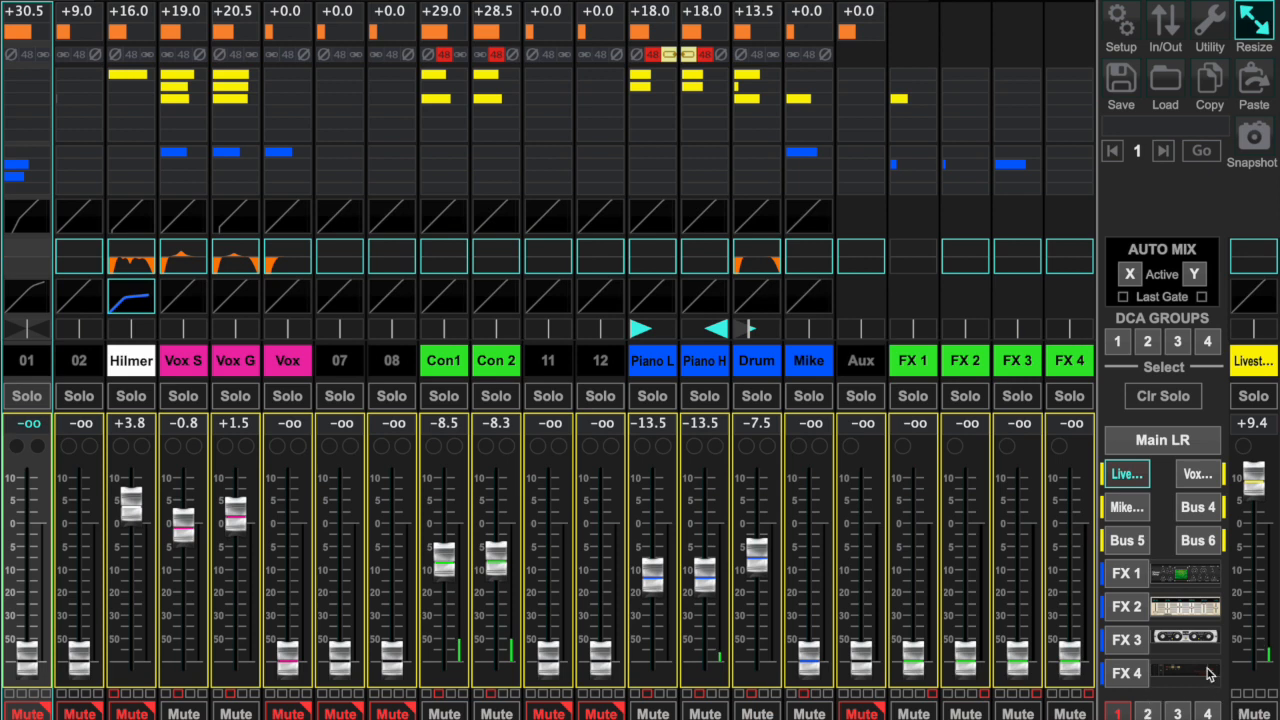
{"action": "left_click", "coordinate": [1163, 442]}
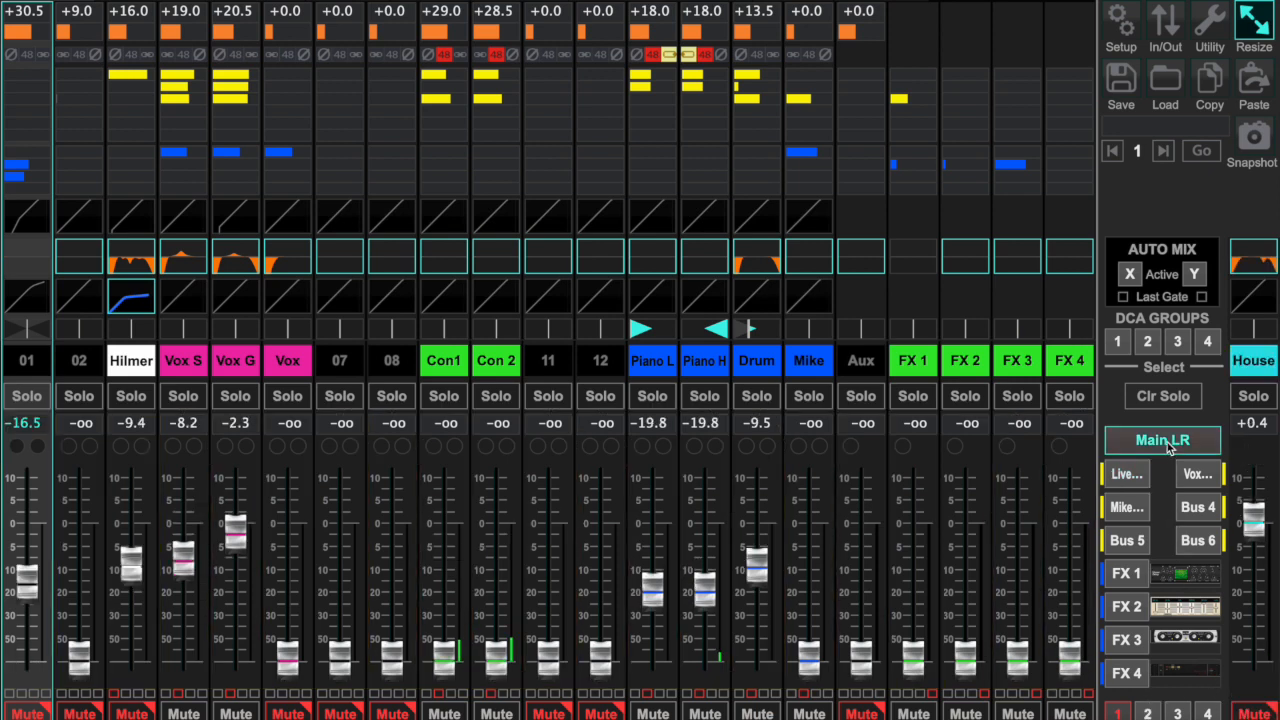
{"action": "left_click", "coordinate": [1253, 712]}
- Look through channel 01's input, gate, EQ and compressor settings, ending back at the mixer overview
{"action": "left_click", "coordinate": [130, 2]}
{"action": "left_click", "coordinate": [245, 2]}
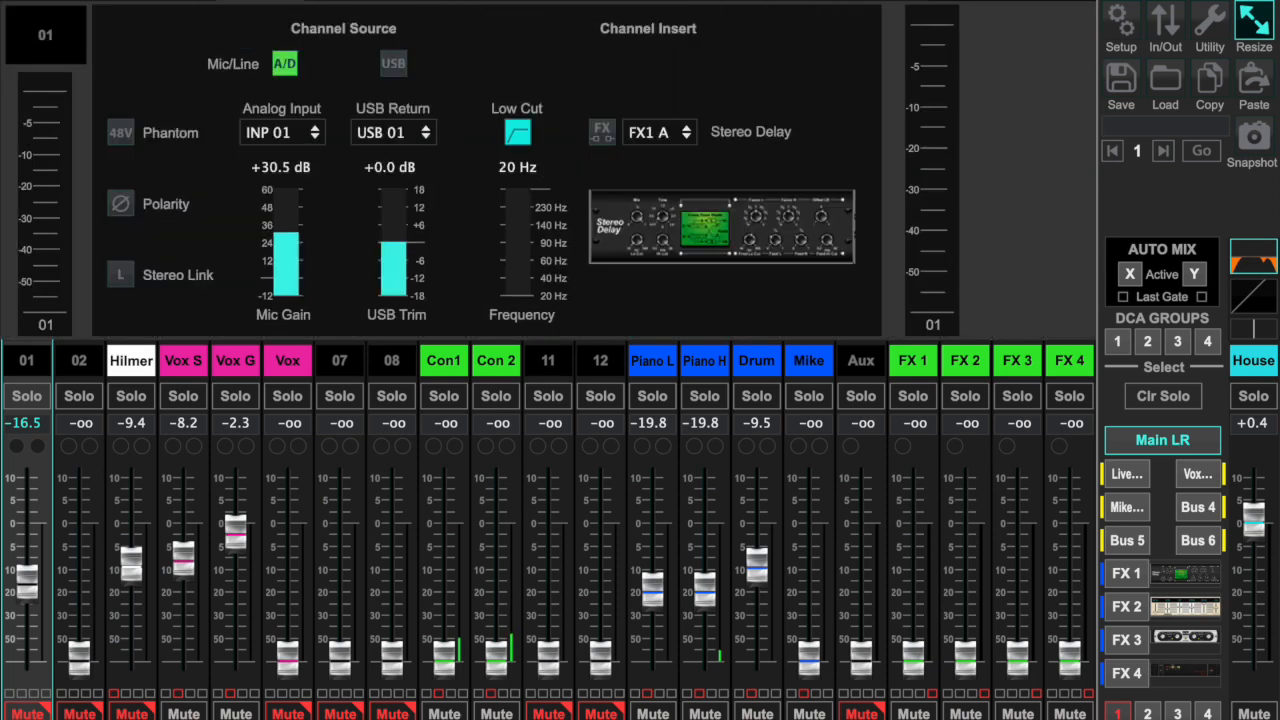
{"action": "left_click", "coordinate": [413, 2]}
{"action": "left_click", "coordinate": [473, 2]}
{"action": "left_click", "coordinate": [533, 2]}
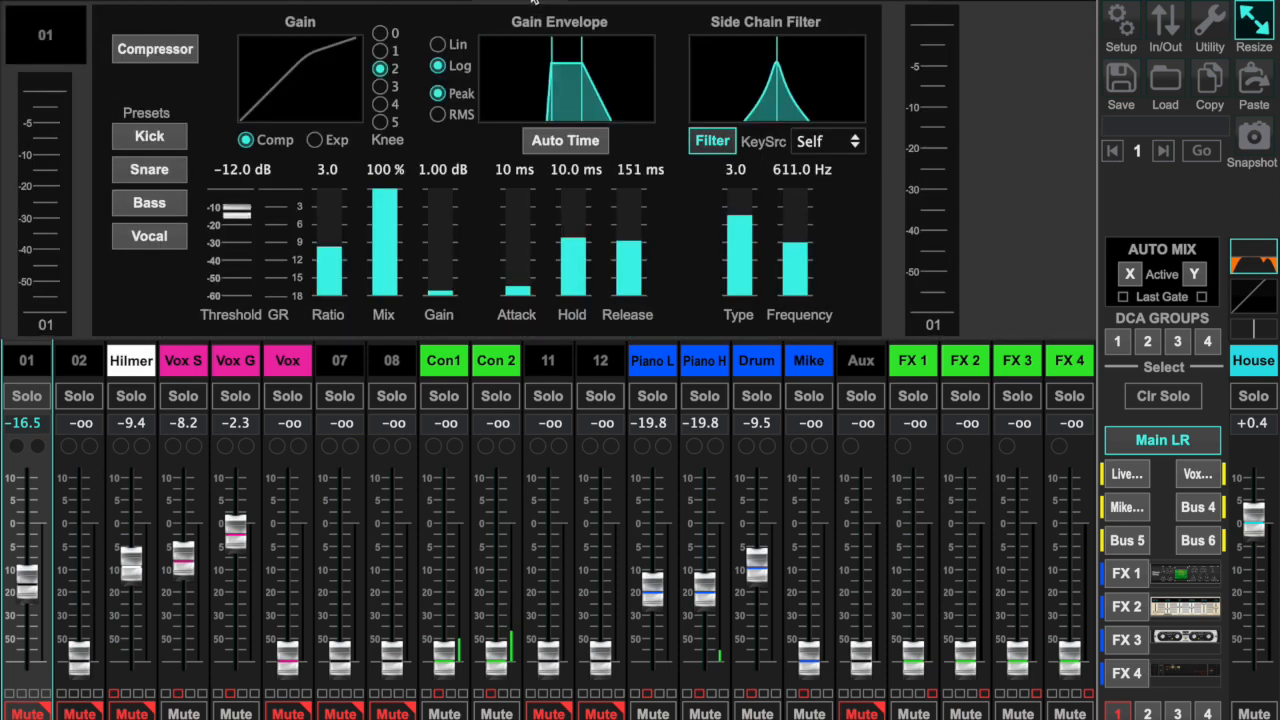
{"action": "left_click", "coordinate": [431, 2]}
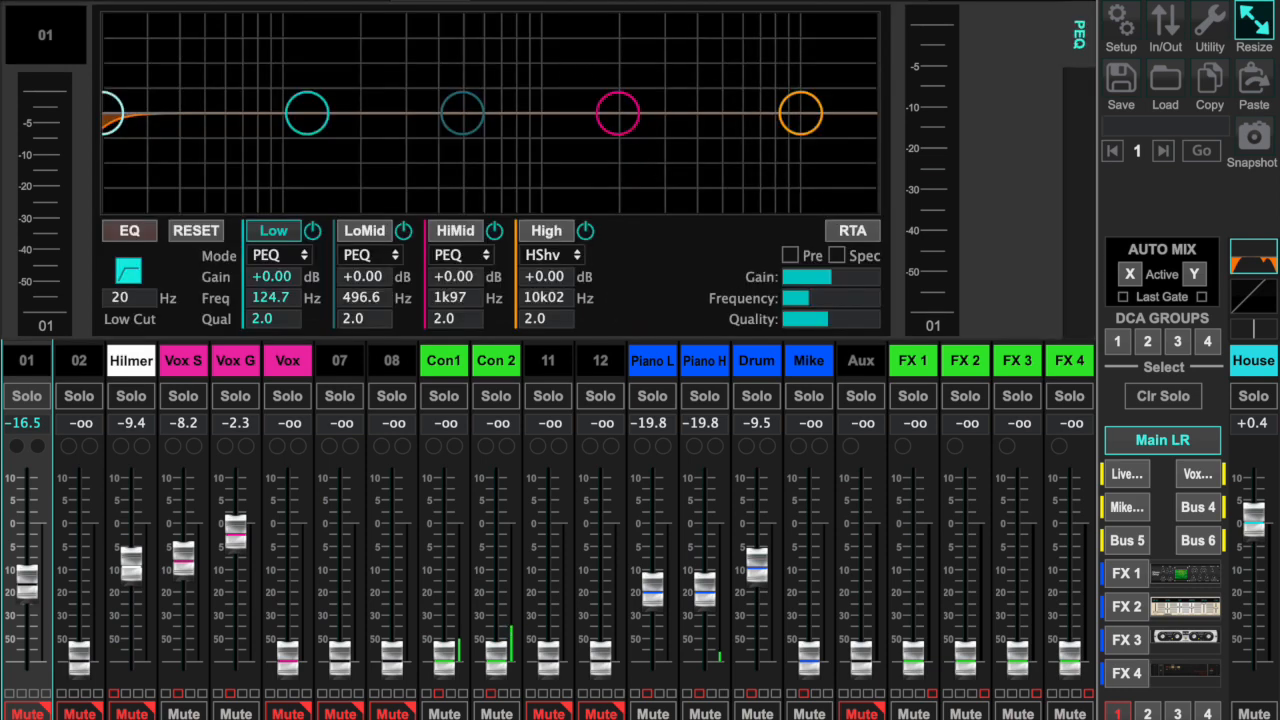
{"action": "left_click", "coordinate": [43, 2]}
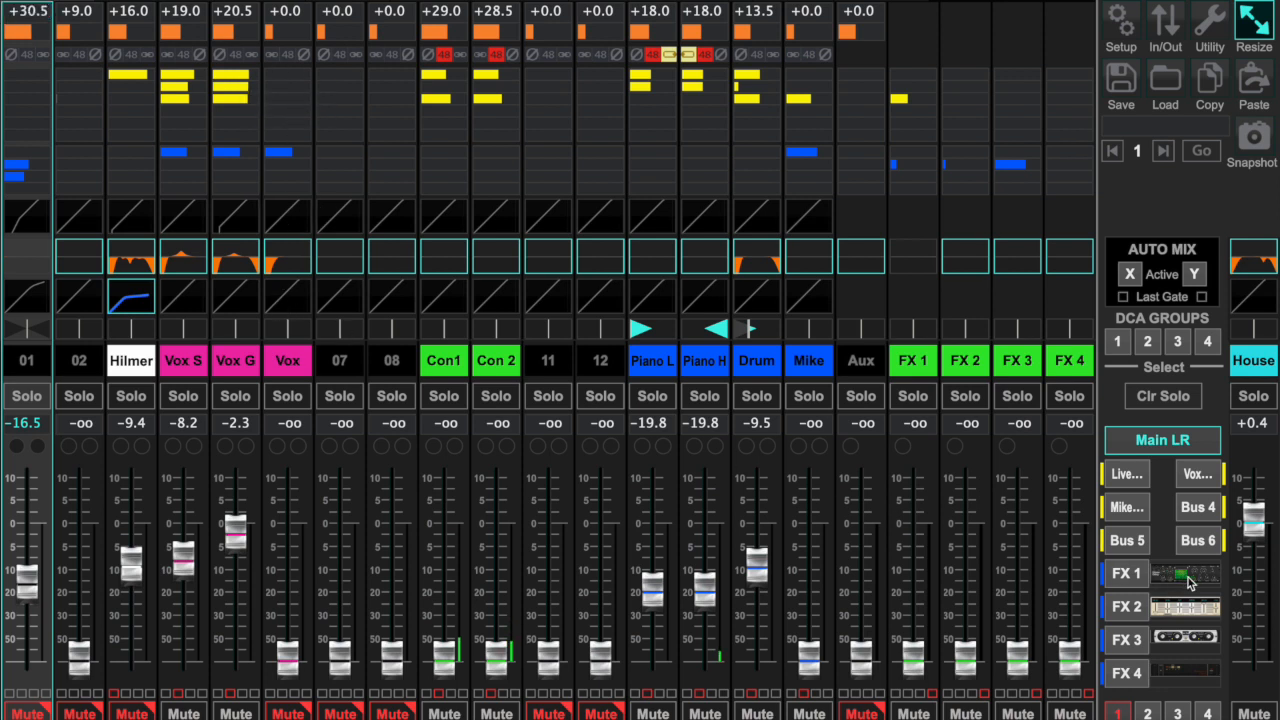
- Compare the channel fader levels of the Livestream bus with those of the Main LR mix
{"action": "left_click", "coordinate": [1127, 476]}
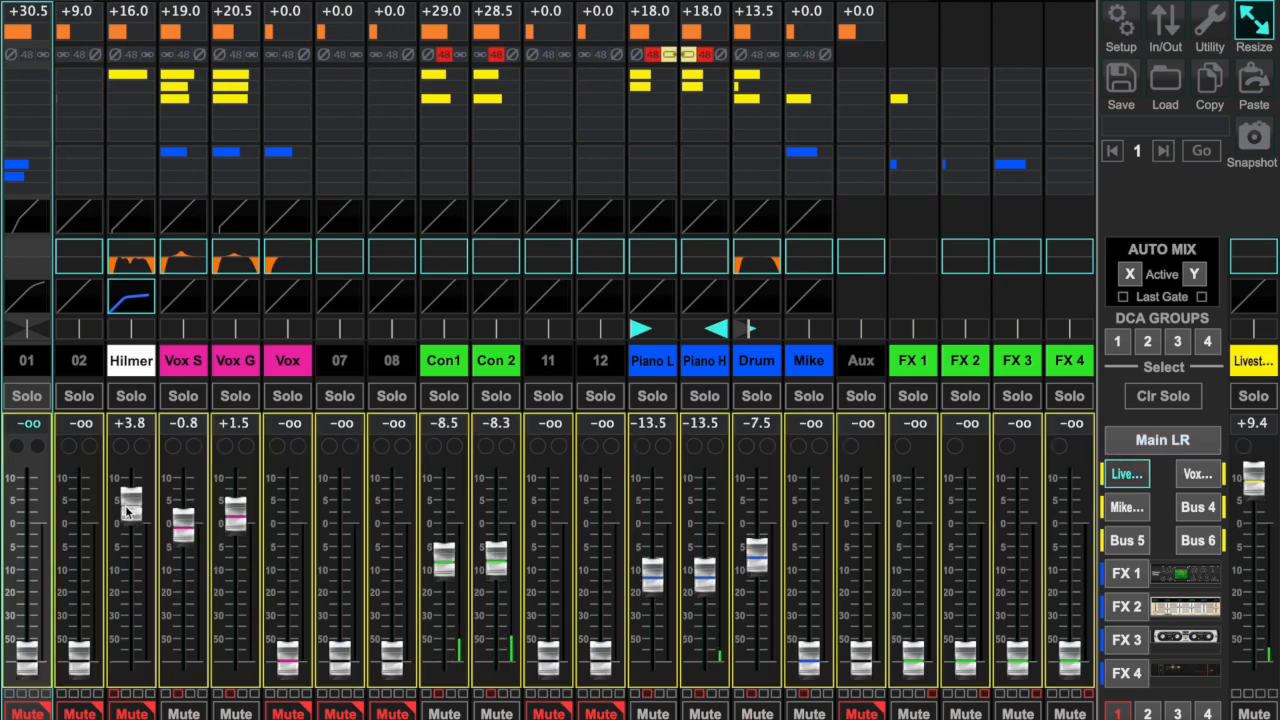
{"action": "left_click", "coordinate": [1165, 443]}
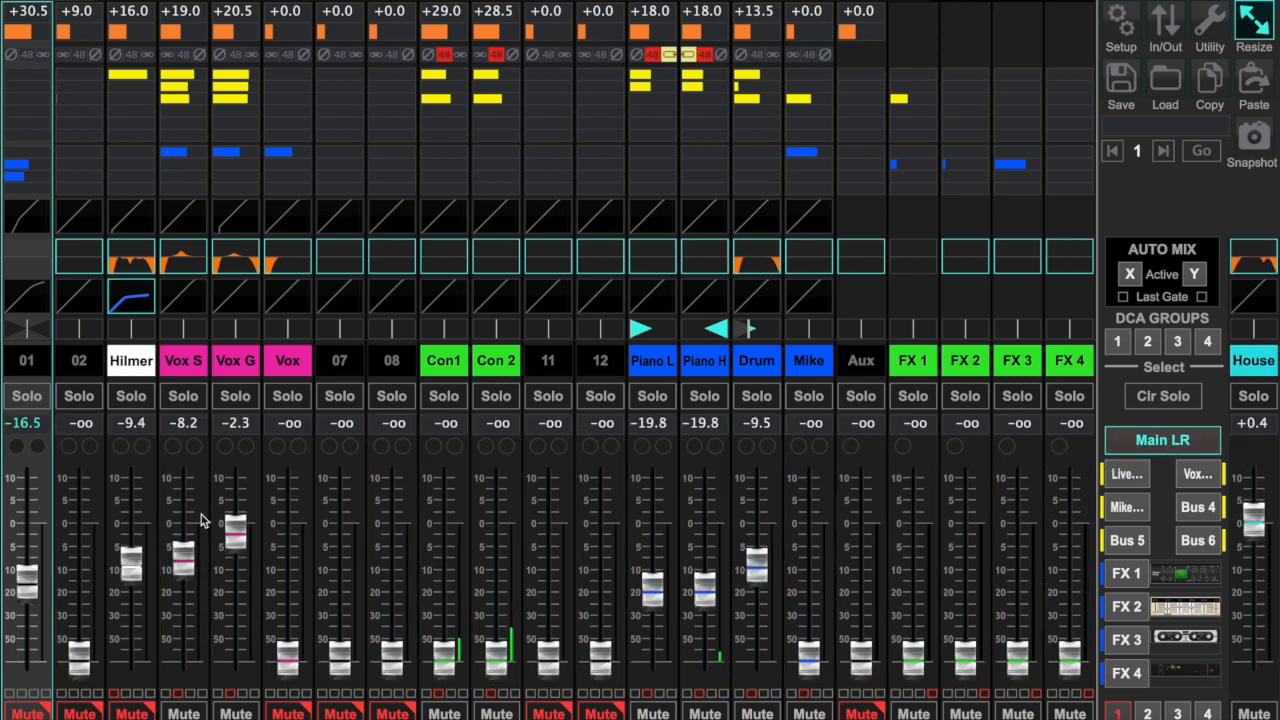
{"action": "left_click", "coordinate": [1126, 476]}
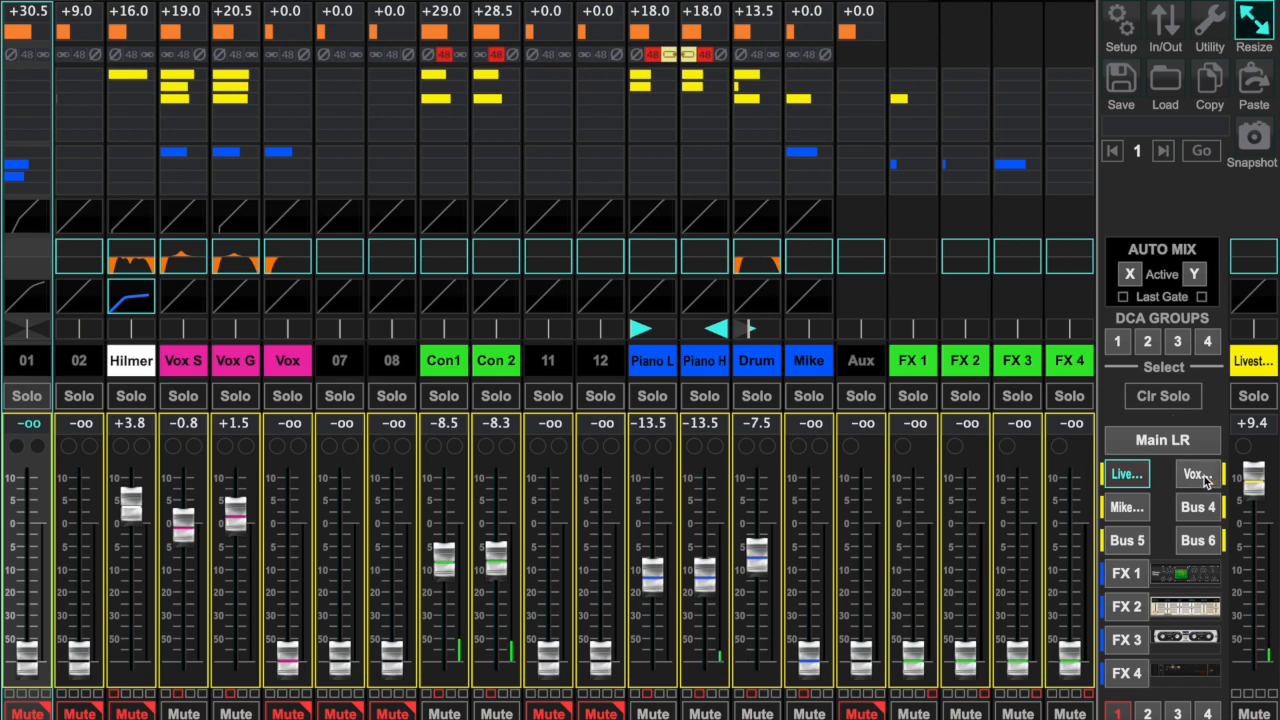
{"action": "left_click", "coordinate": [1194, 443]}
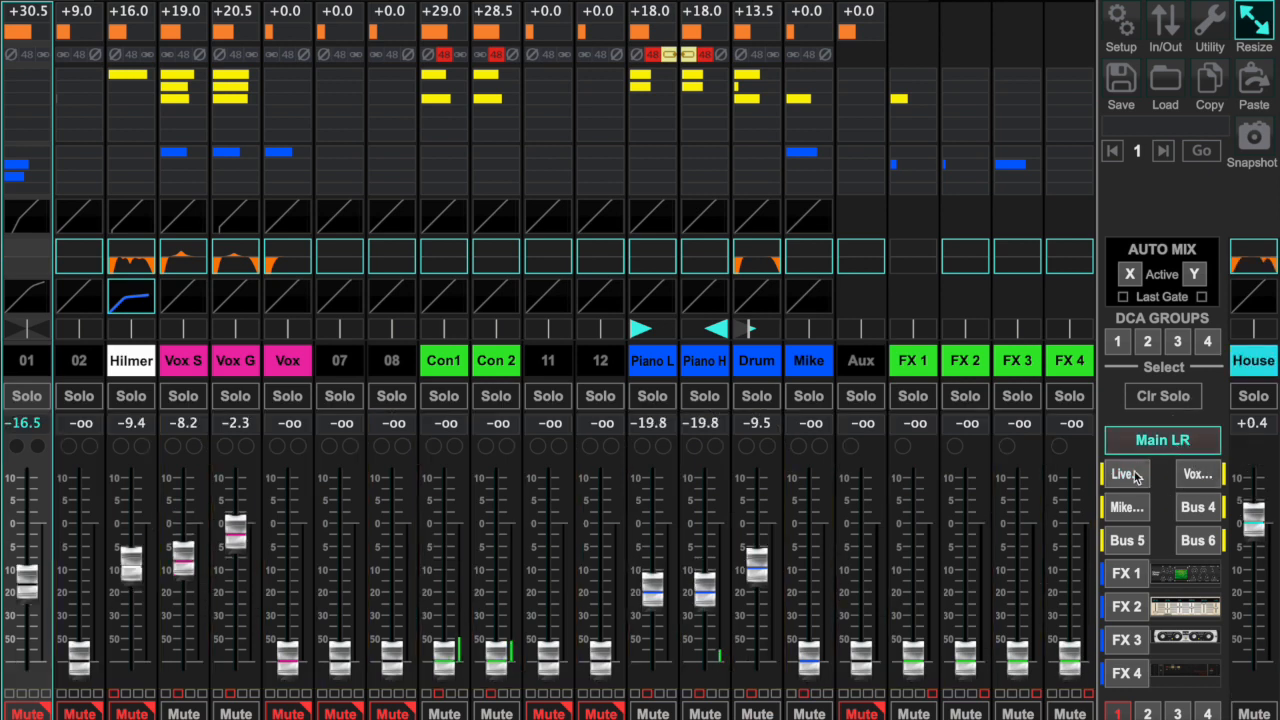
- Review the send levels on the Livestream bus and the two named monitor buses, returning to Main LR after each round
{"action": "left_click", "coordinate": [1133, 477]}
{"action": "left_click", "coordinate": [1199, 477]}
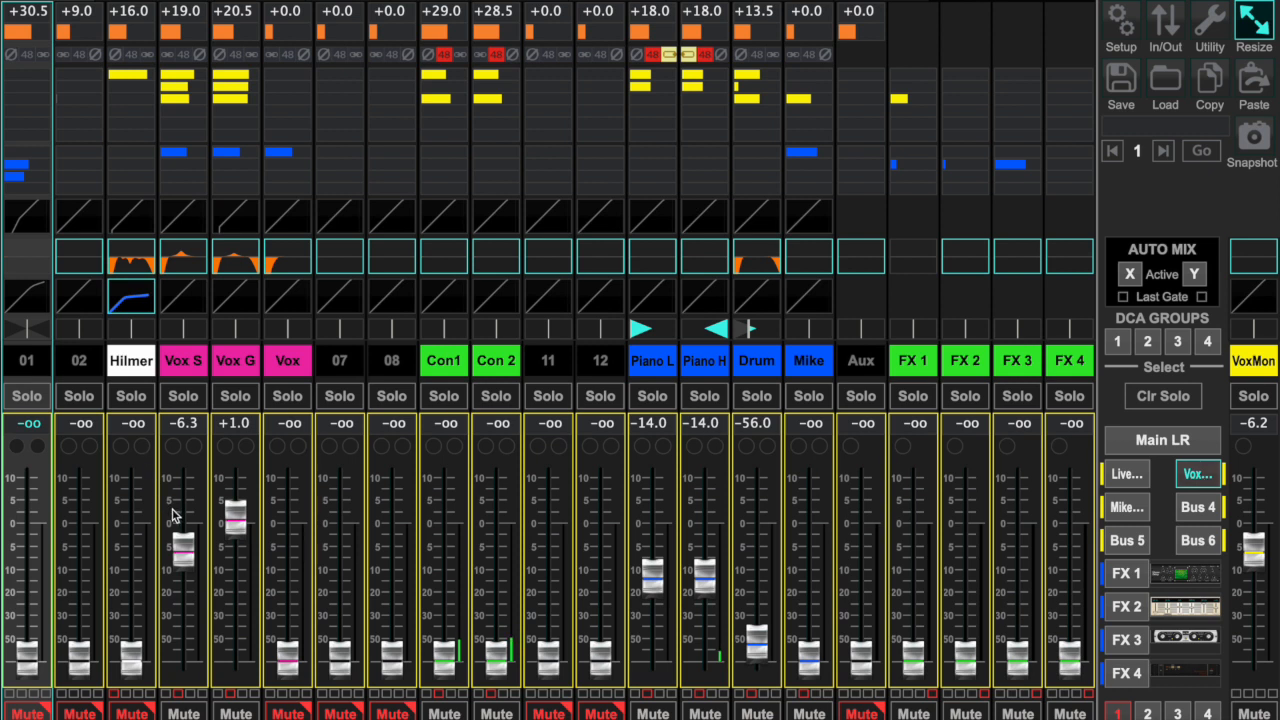
{"action": "left_click", "coordinate": [1124, 508]}
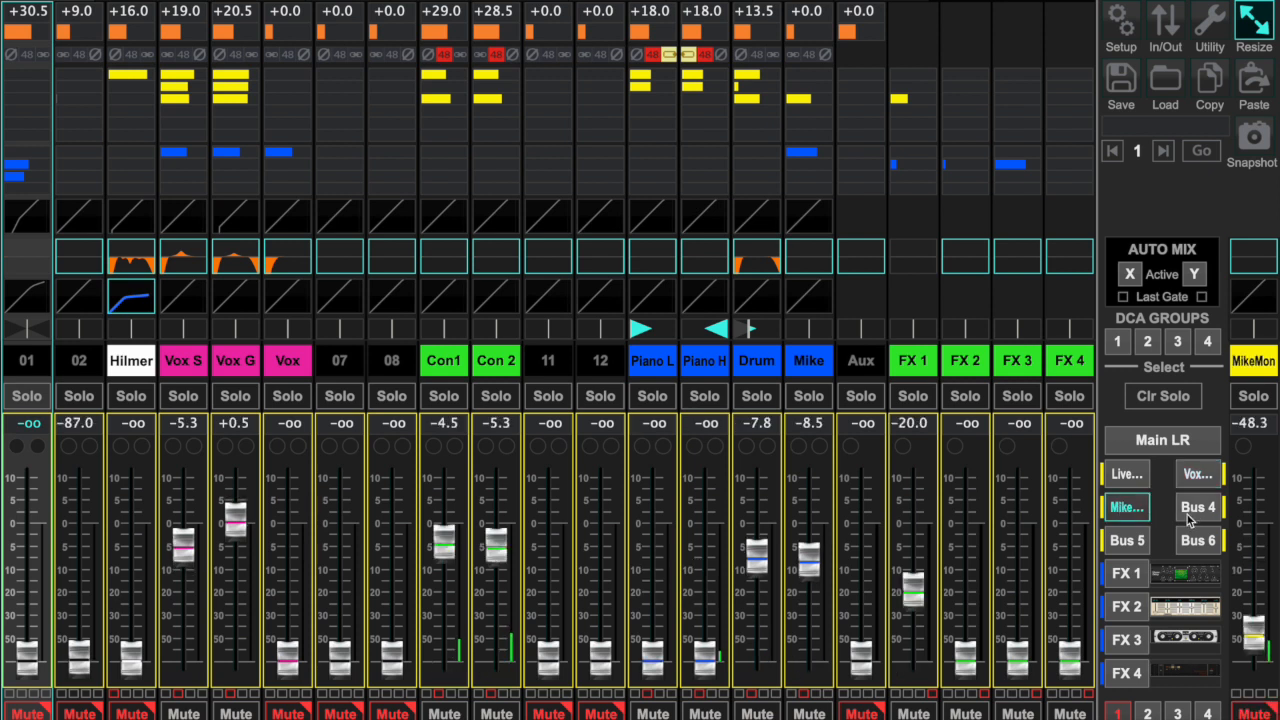
{"action": "left_click", "coordinate": [1144, 446]}
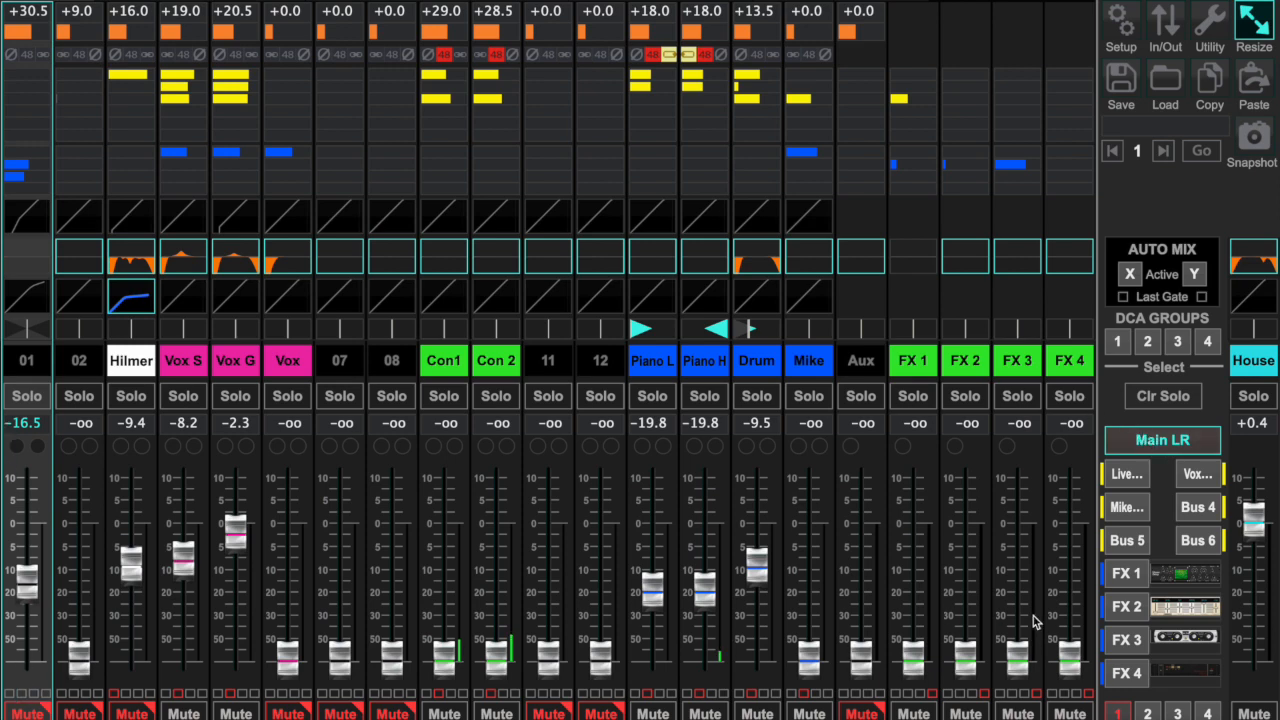
{"action": "left_click", "coordinate": [1136, 484]}
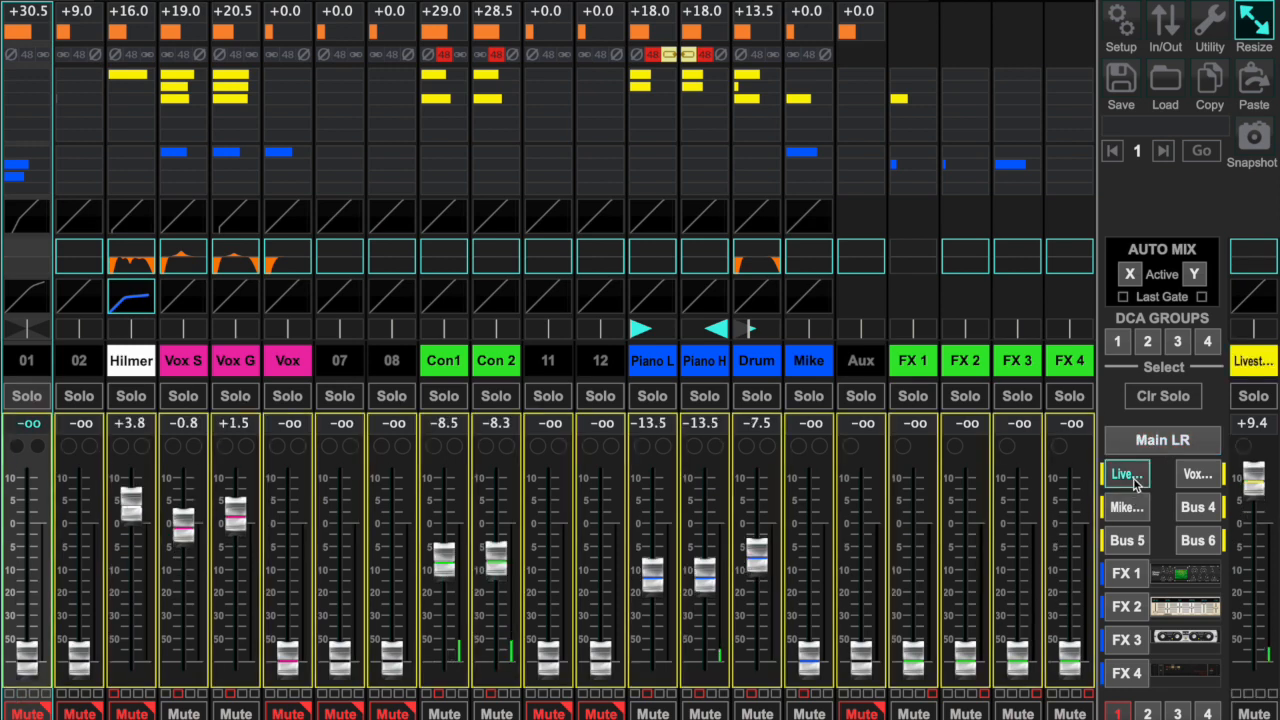
{"action": "left_click", "coordinate": [1199, 476]}
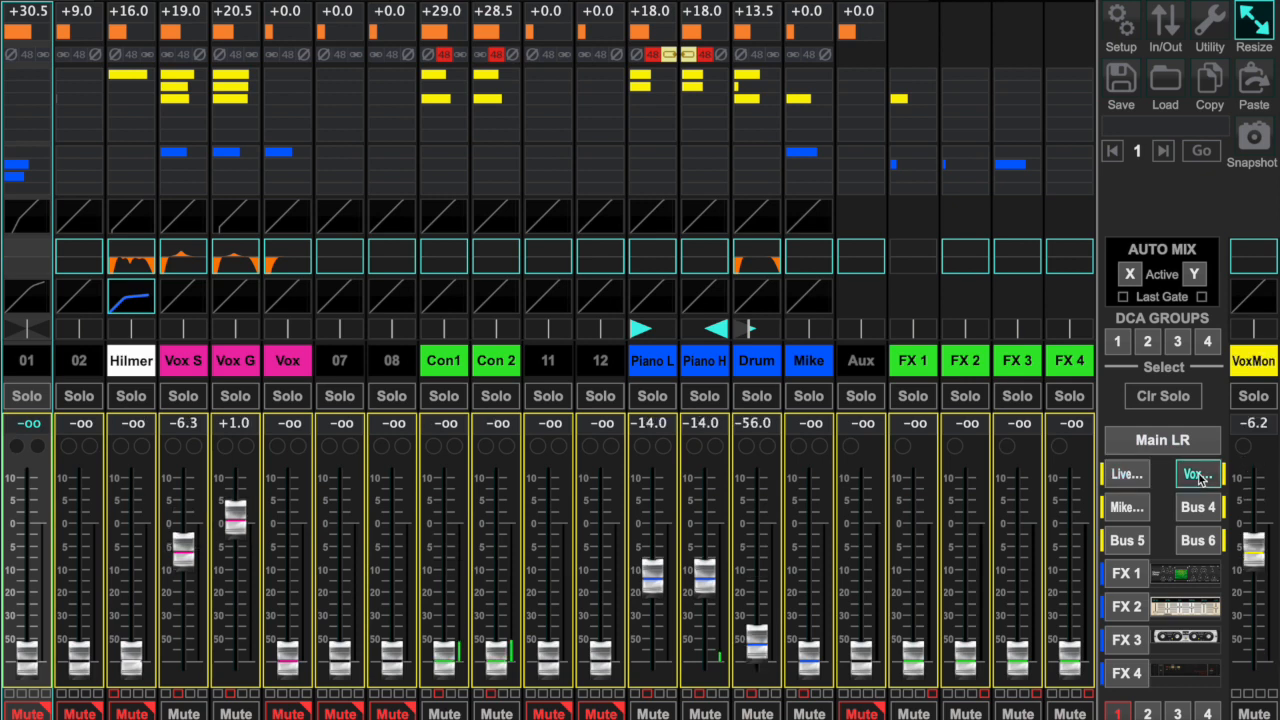
{"action": "left_click", "coordinate": [1135, 510]}
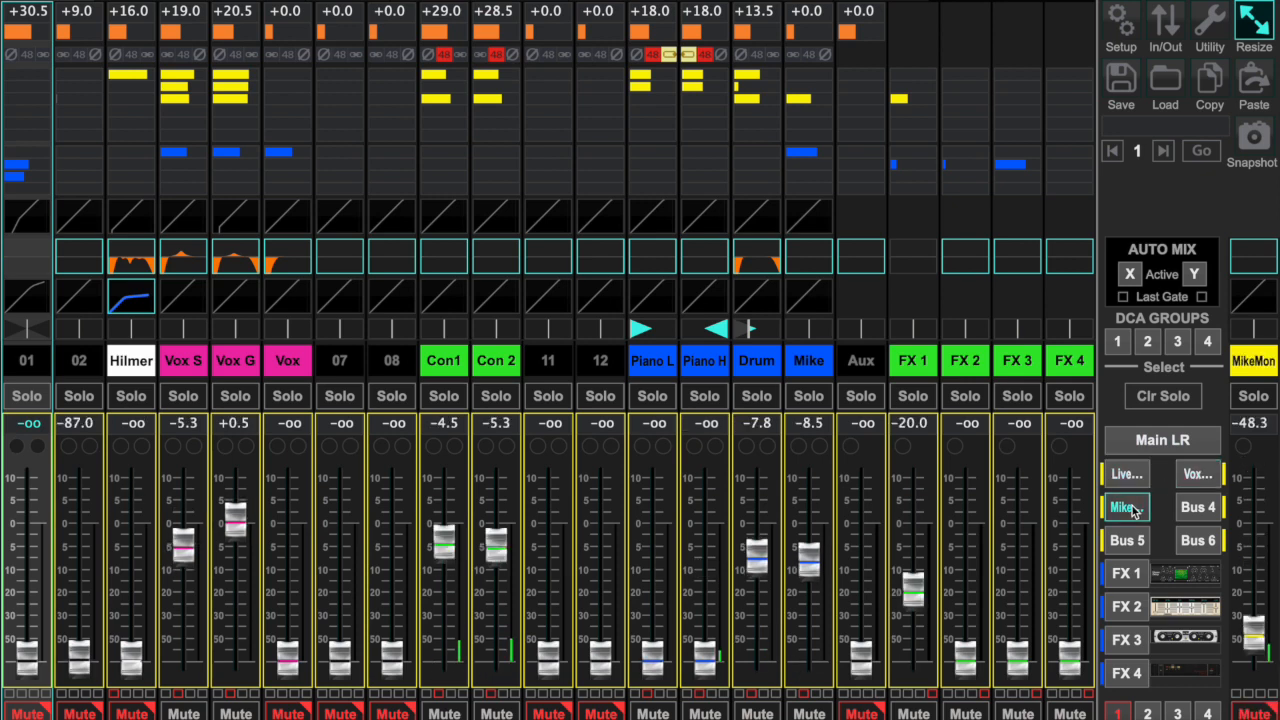
{"action": "left_click", "coordinate": [1142, 446]}
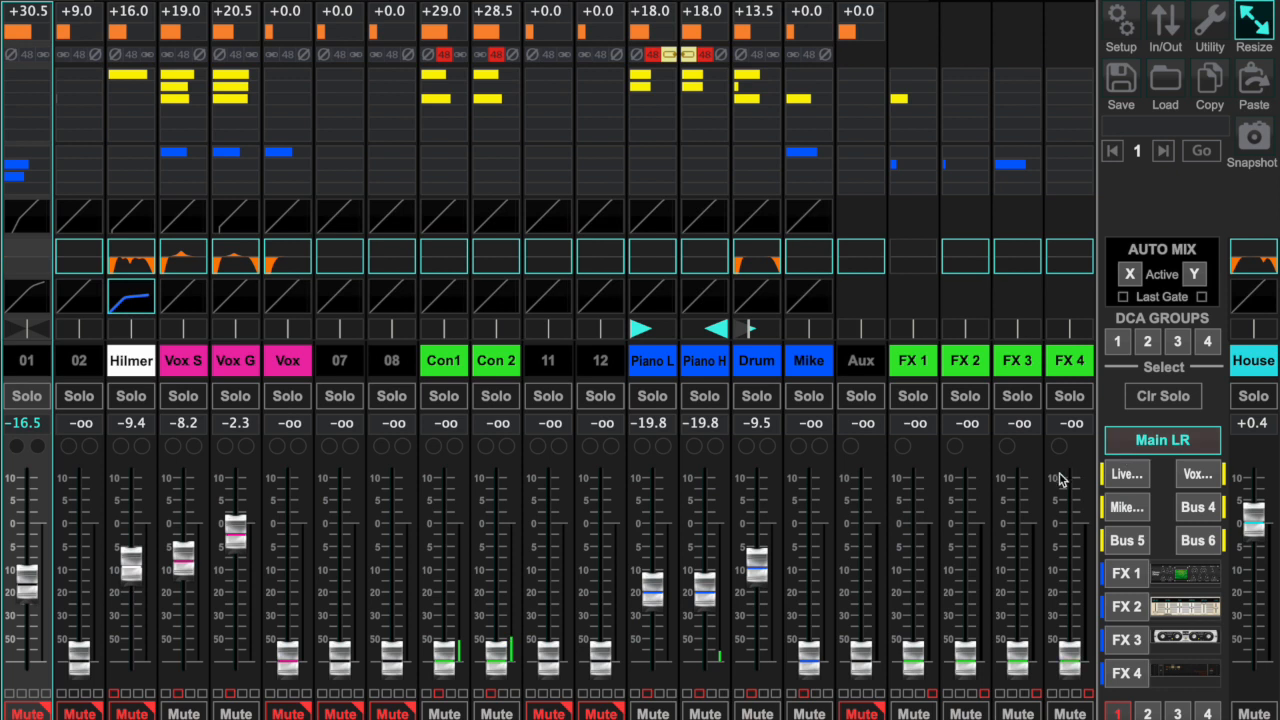
- Toggle mute group 1 and switch mute group 2 back on
{"action": "left_click", "coordinate": [1118, 712]}
{"action": "left_click", "coordinate": [1138, 712]}
{"action": "left_click", "coordinate": [1120, 712]}
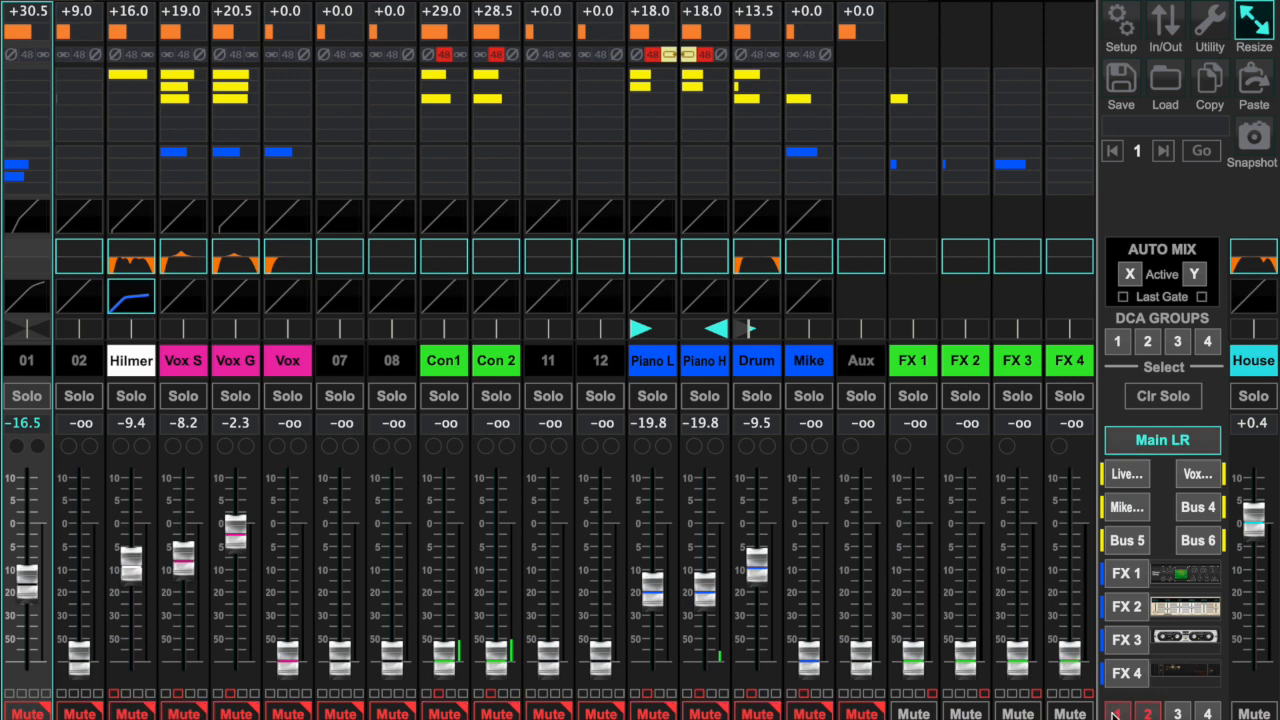
{"action": "left_click", "coordinate": [1114, 712]}
- Go back to the desktop and launch X-AIR-Edit again
{"action": "key", "text": "ctrl+Left"}
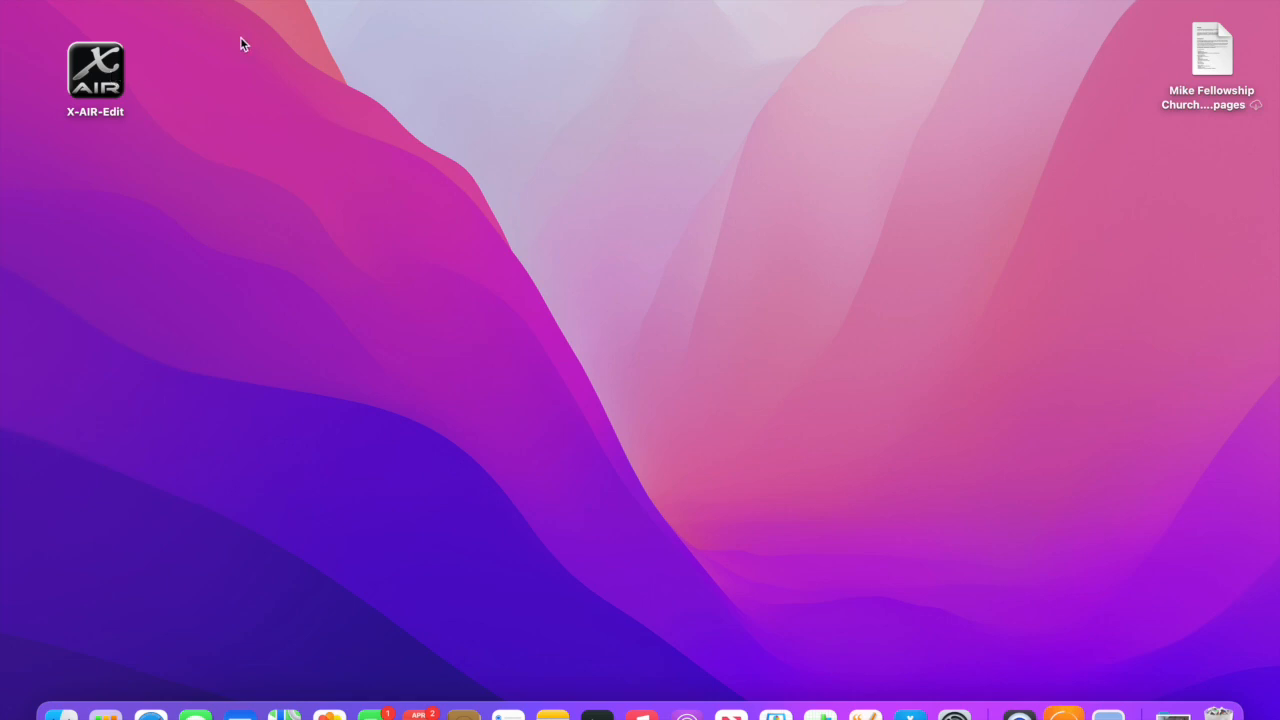
{"action": "double_click", "coordinate": [98, 72]}
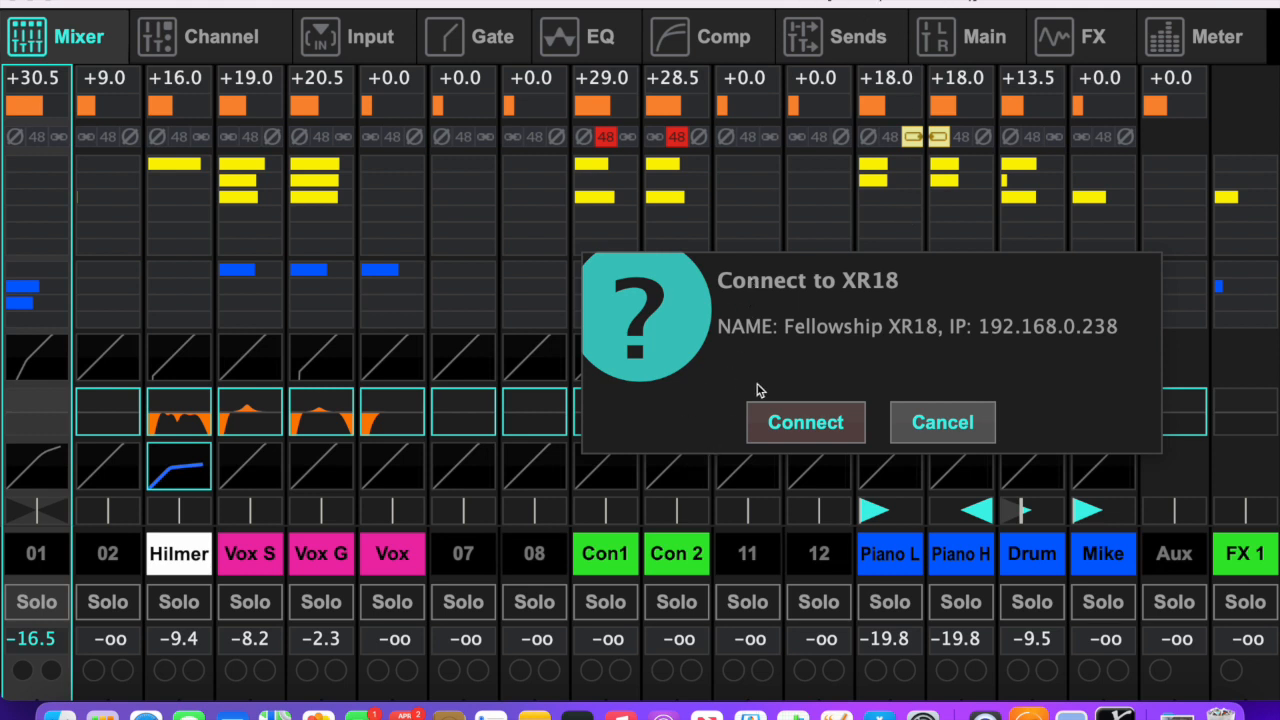
- Connect to the XR18 mixer and synchronize the current settings from the mixer to the PC
{"action": "left_click", "coordinate": [819, 431]}
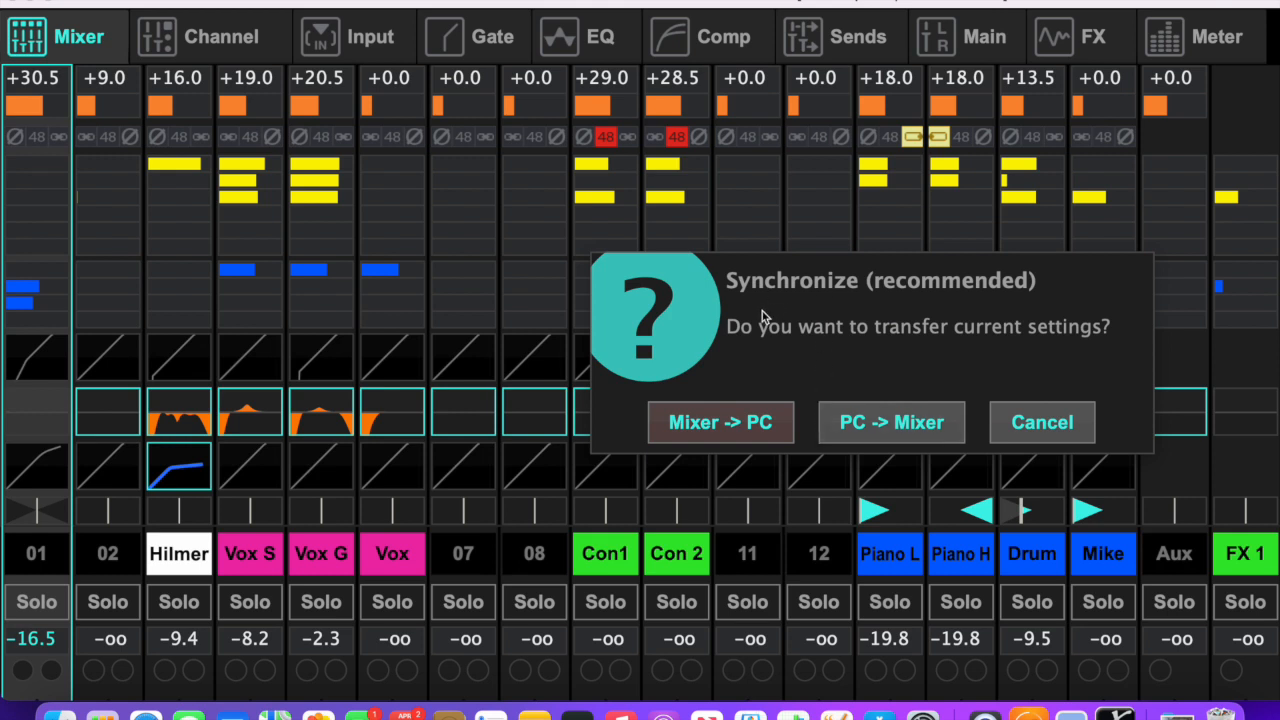
{"action": "left_click", "coordinate": [716, 420]}
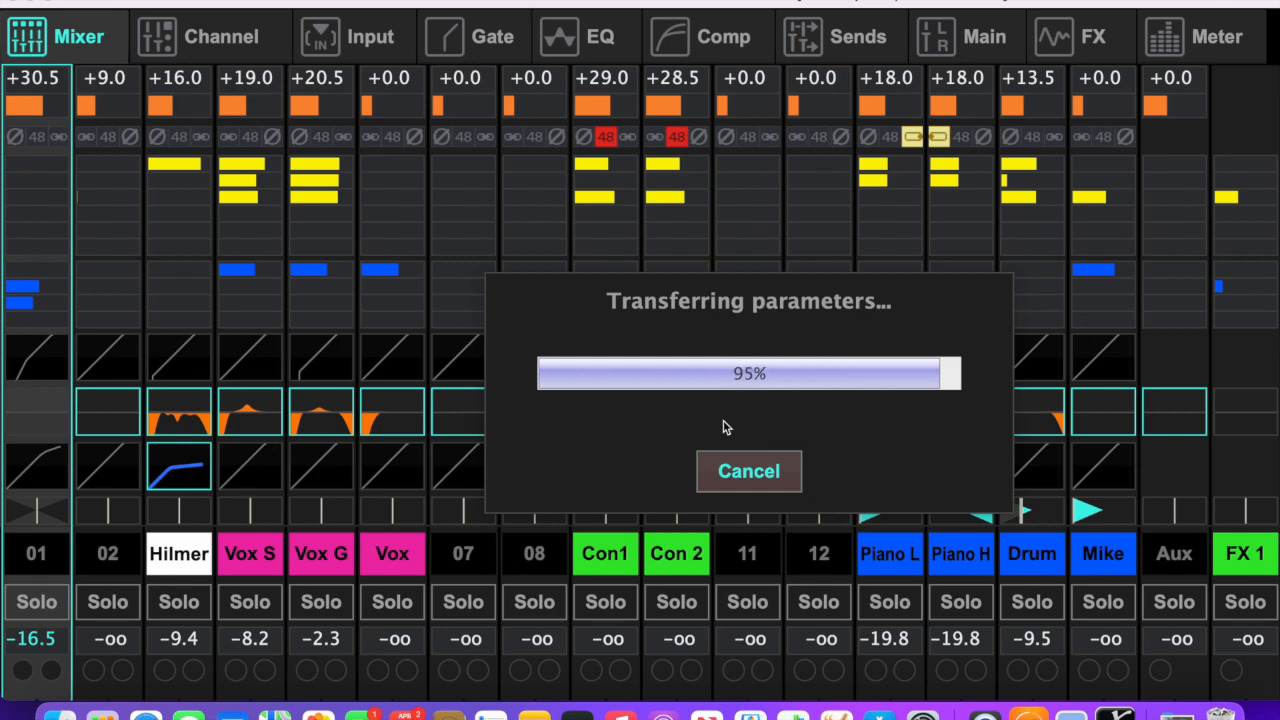
- Enlarge the mixer window and set its display size to High
{"action": "left_click", "coordinate": [49, 2]}
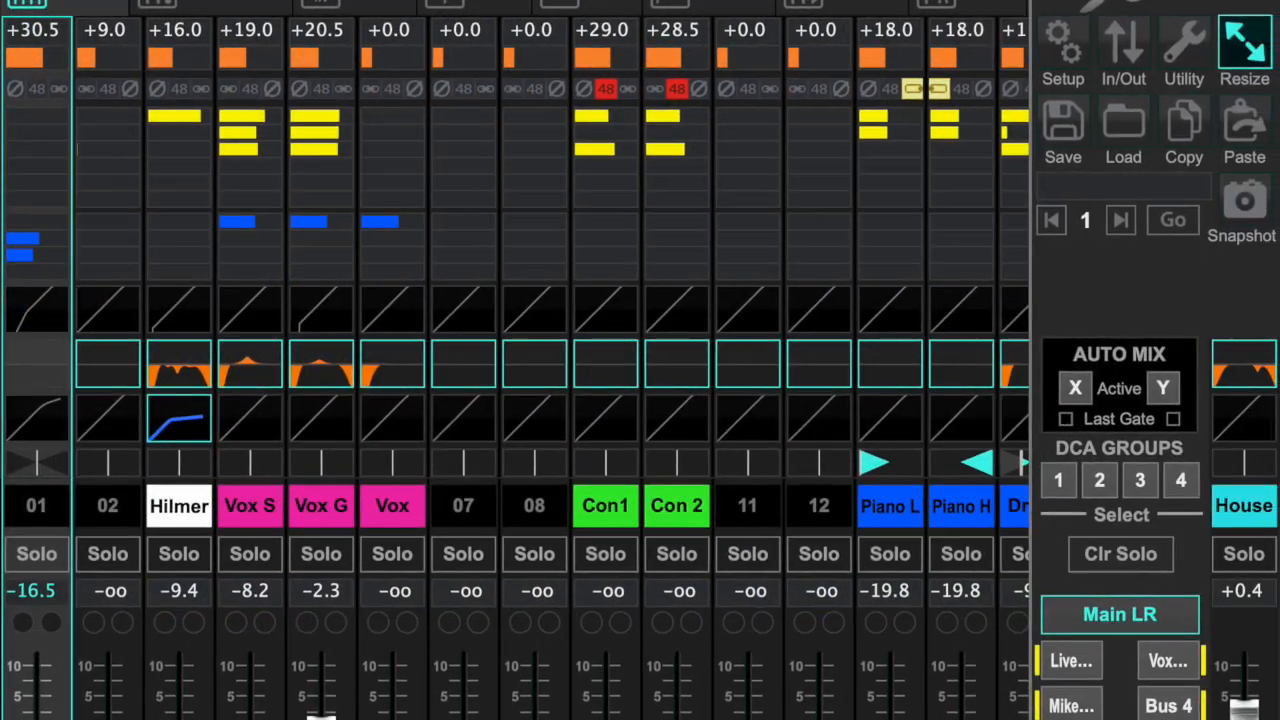
{"action": "left_click", "coordinate": [1228, 45]}
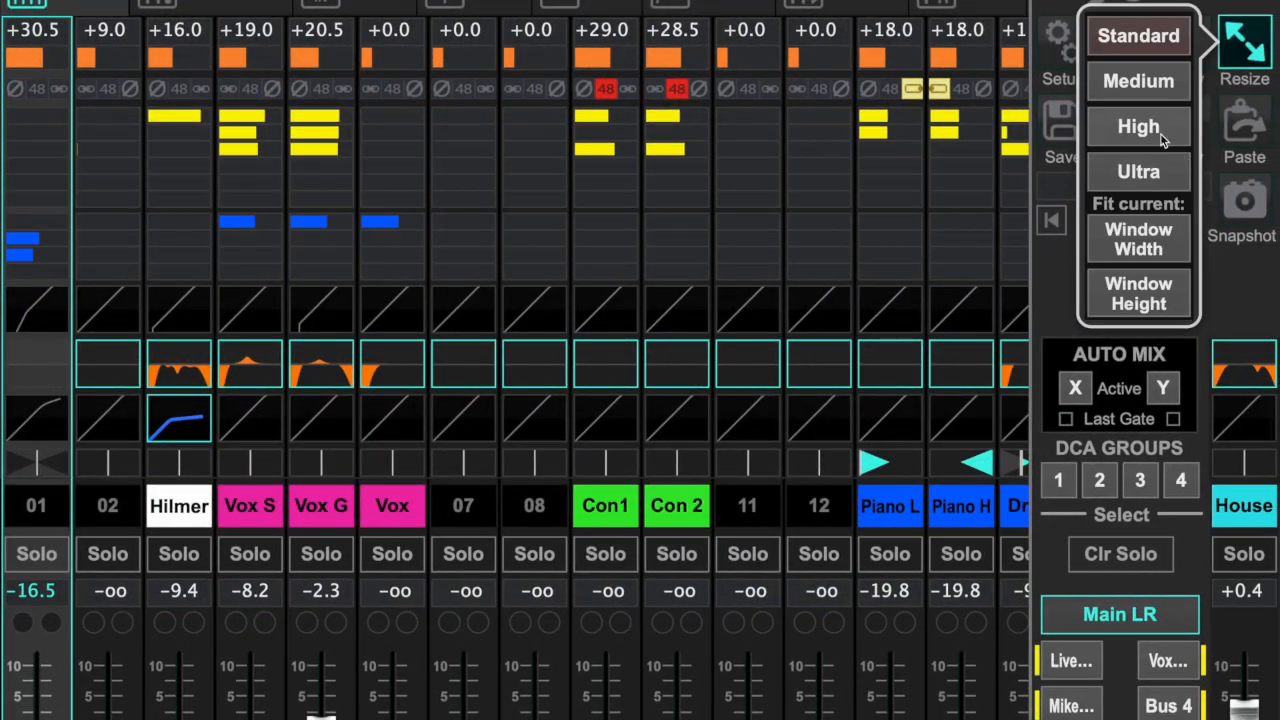
{"action": "left_click", "coordinate": [1160, 137]}
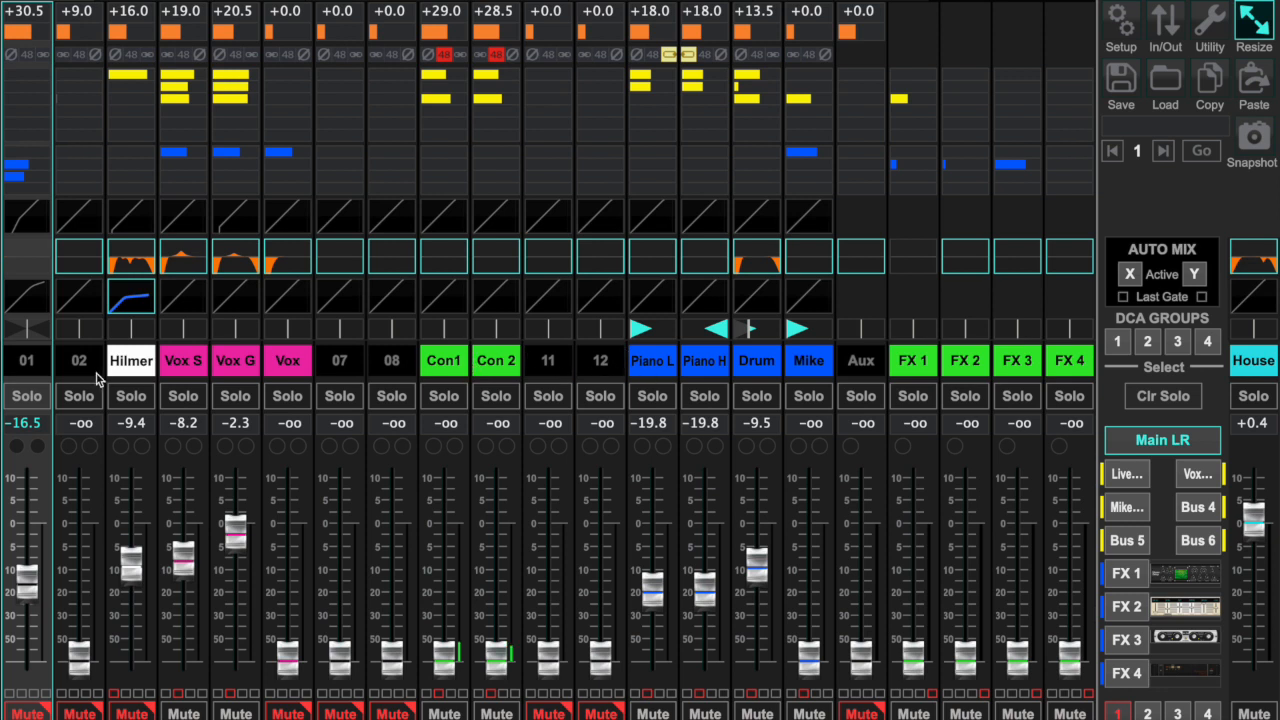
- Raise the linked Piano L channel's input gain to +30.5 dB and lower the House main fader to -42.2 dB
{"action": "left_click", "coordinate": [660, 368]}
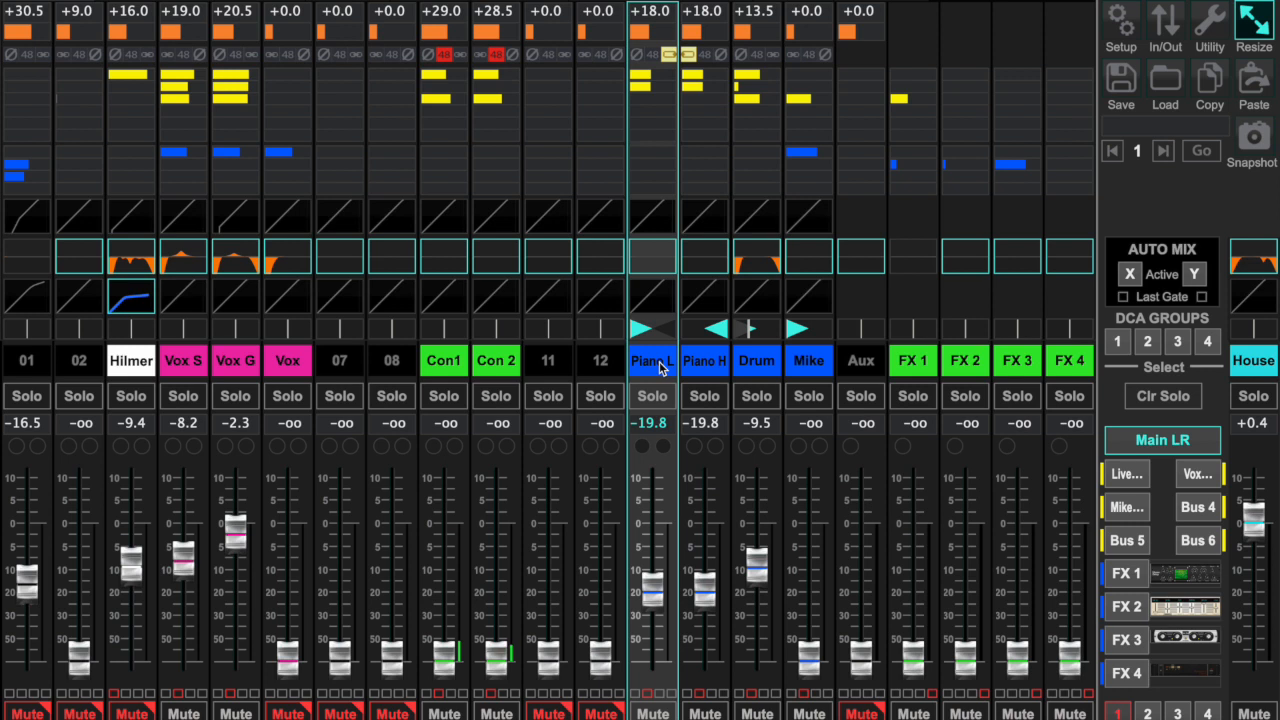
{"action": "mouse_move", "coordinate": [655, 75]}
{"action": "mouse_move", "coordinate": [652, 33]}
{"action": "left_click_drag", "start_coordinate": [651, 32], "coordinate": [699, 38]}
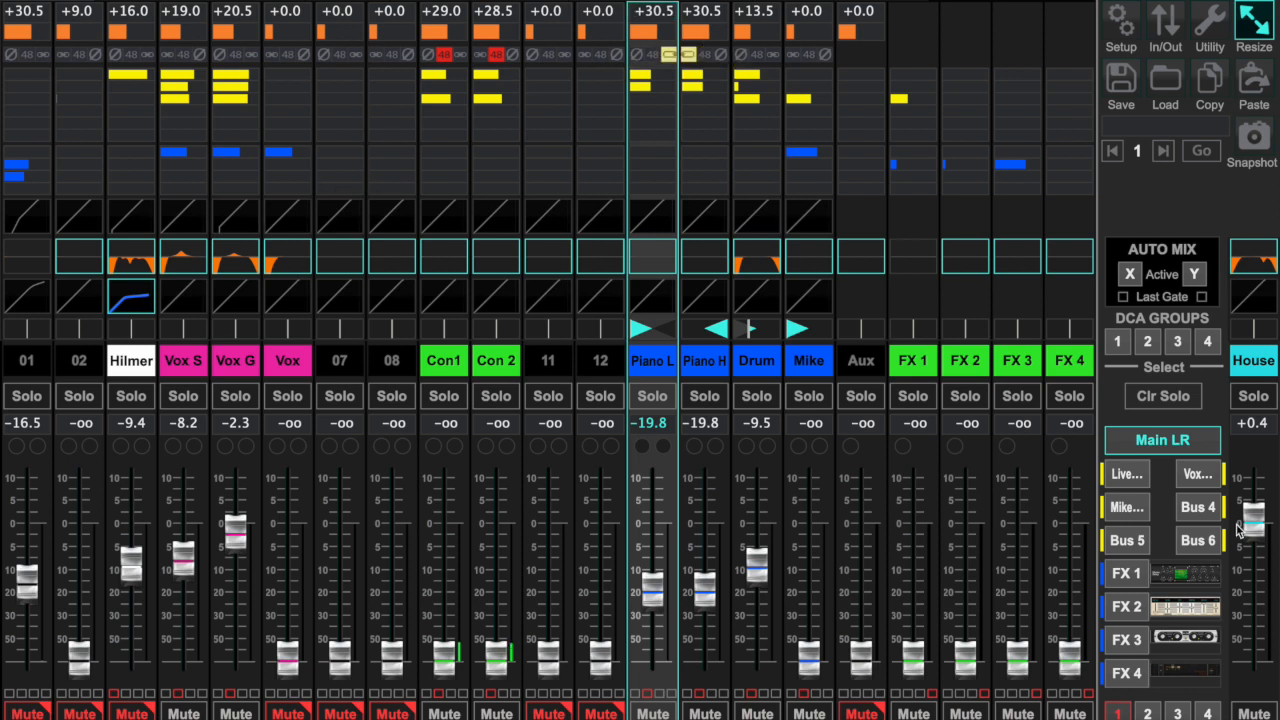
{"action": "left_click_drag", "start_coordinate": [1248, 522], "coordinate": [1254, 630]}
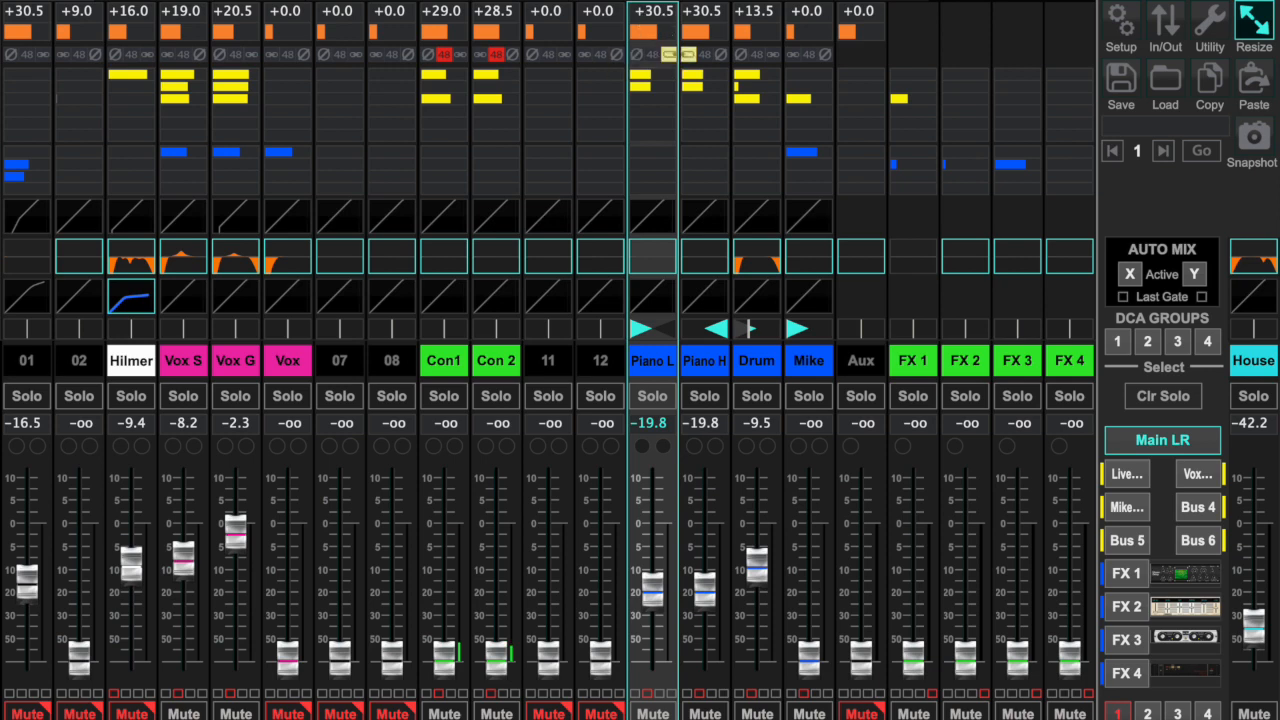
- In Piano L's channel view, lower the mic gain to +18.0 dB, raise it to +35.0 dB, and bring it down to +18.5 dB
{"action": "left_click", "coordinate": [165, 1]}
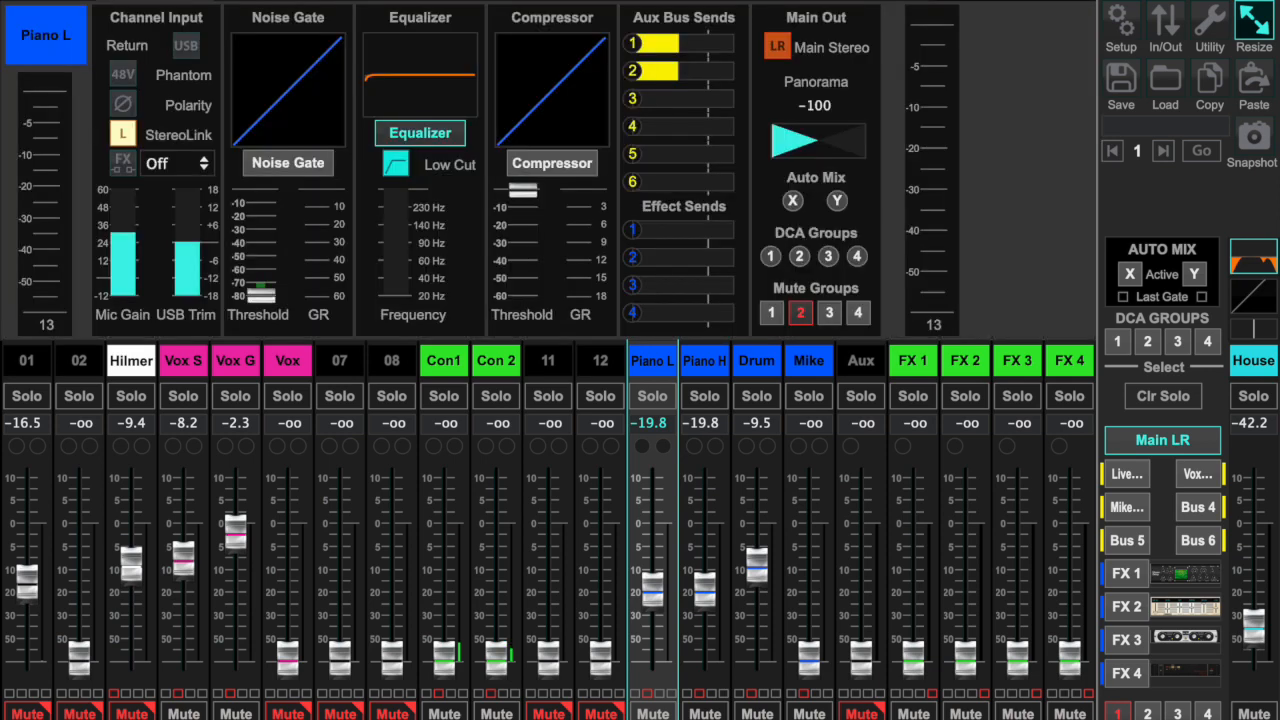
{"action": "mouse_move", "coordinate": [118, 222]}
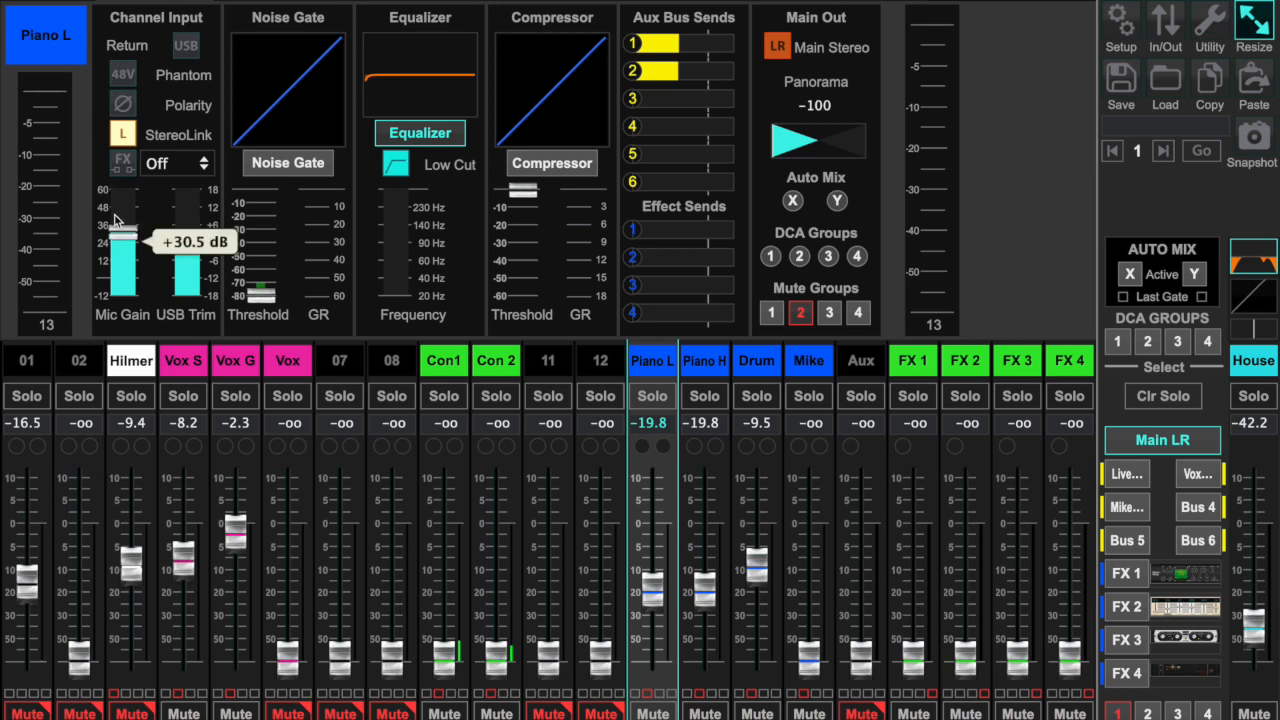
{"action": "left_click_drag", "start_coordinate": [122, 237], "coordinate": [125, 287]}
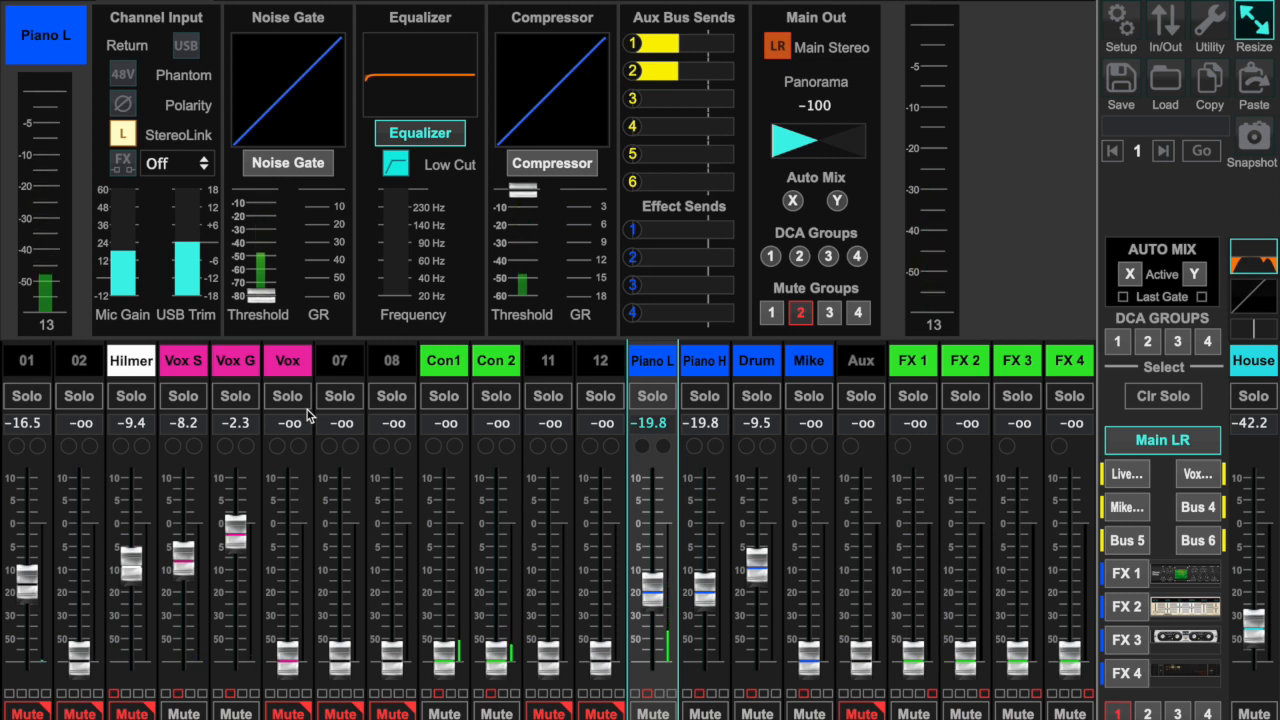
{"action": "mouse_move", "coordinate": [128, 253]}
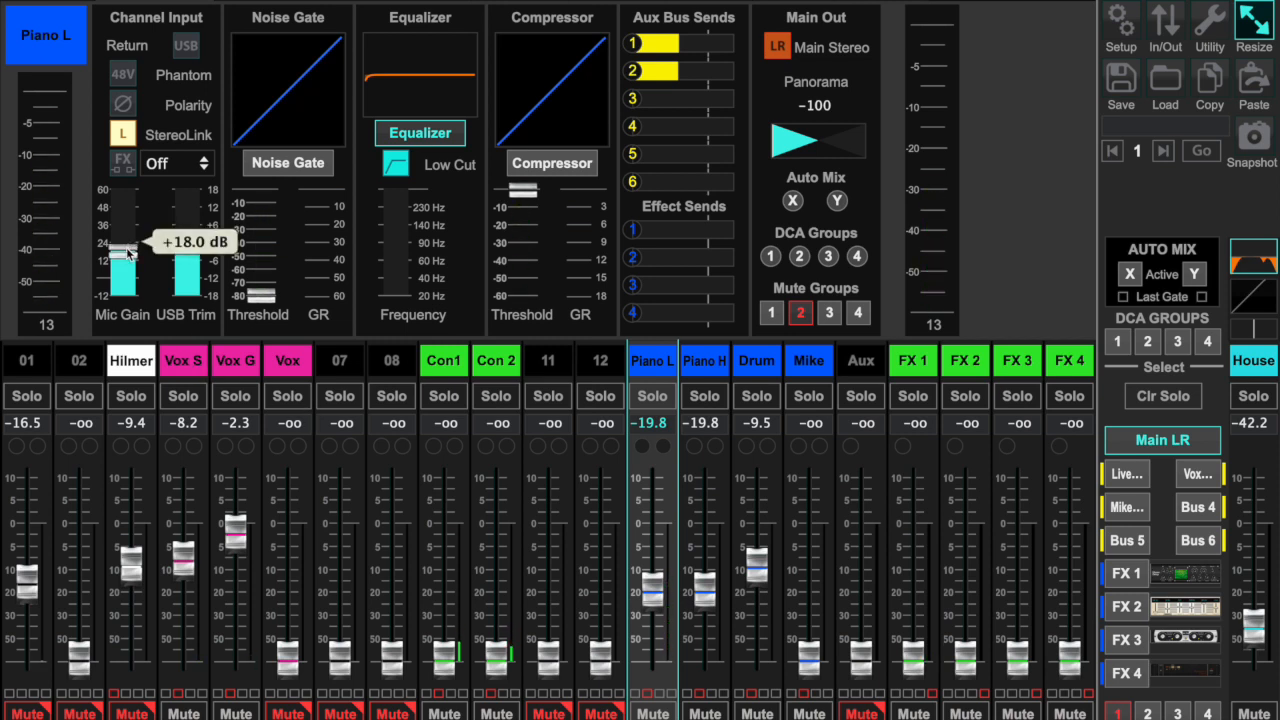
{"action": "left_click_drag", "start_coordinate": [128, 253], "coordinate": [134, 182]}
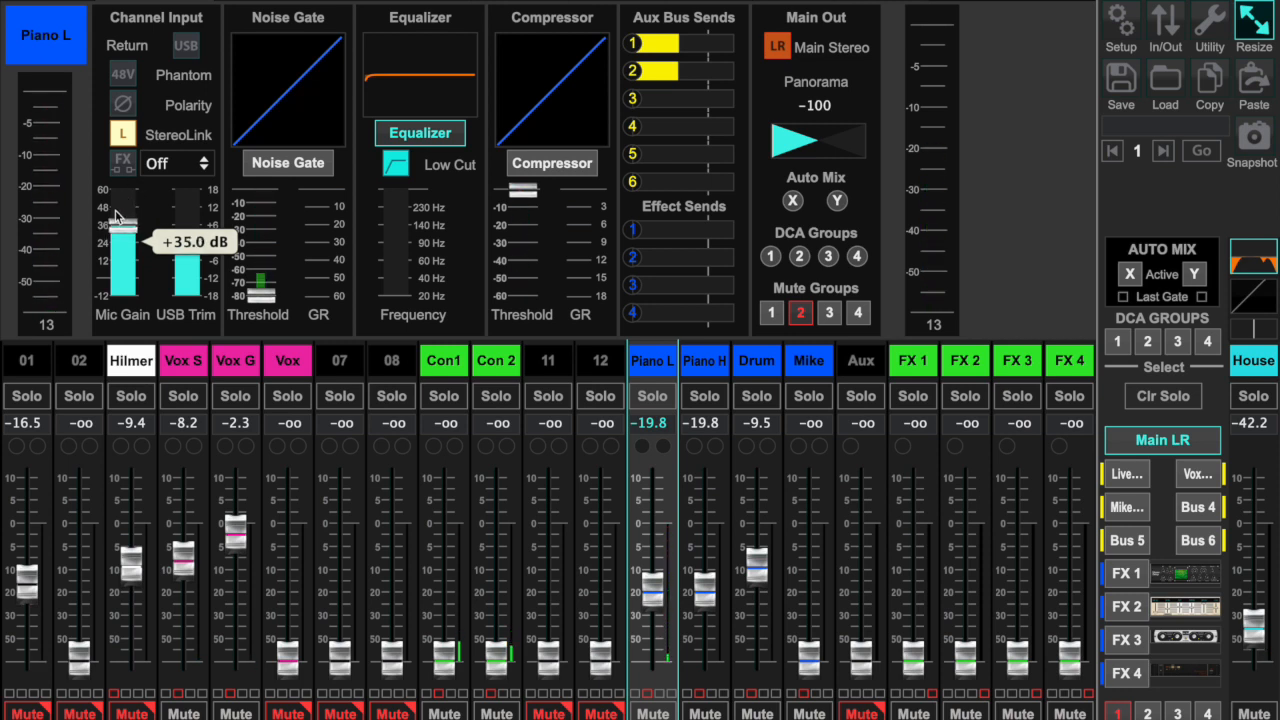
{"action": "left_click_drag", "start_coordinate": [117, 215], "coordinate": [118, 289]}
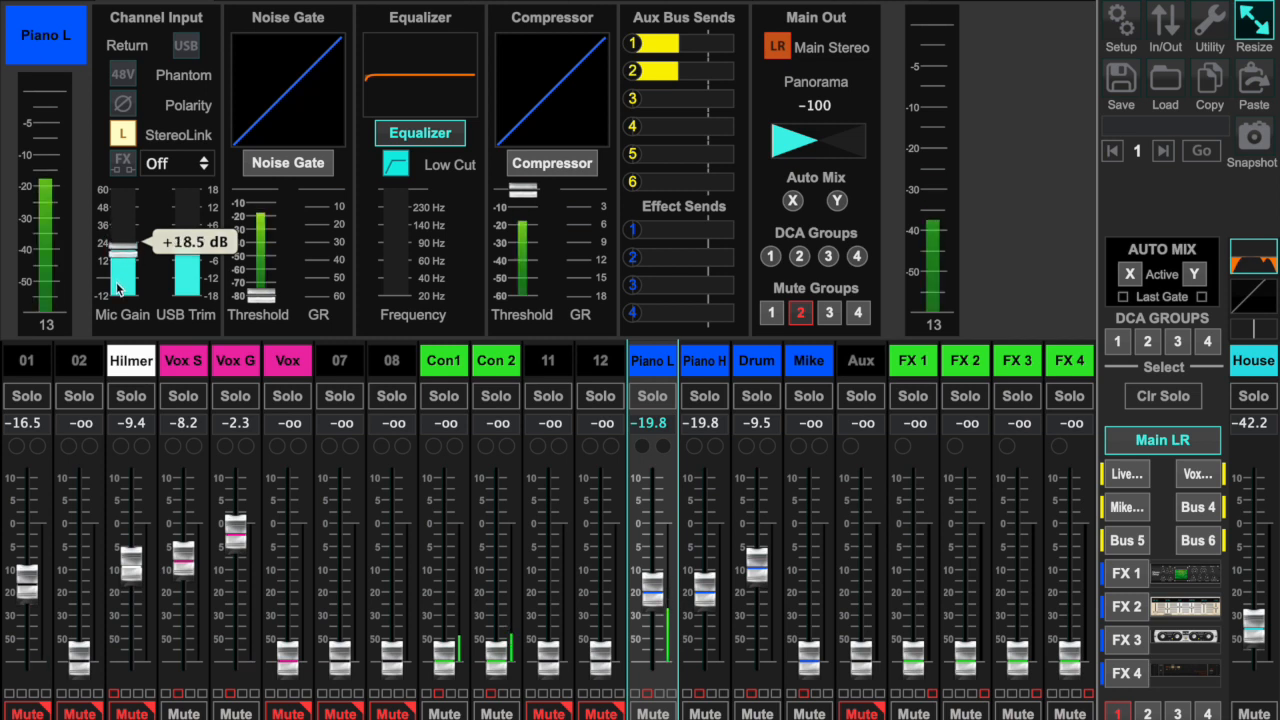
- Return to the mixer overview and nudge the Piano L fader to -19.9 dB
{"action": "left_click", "coordinate": [27, 3]}
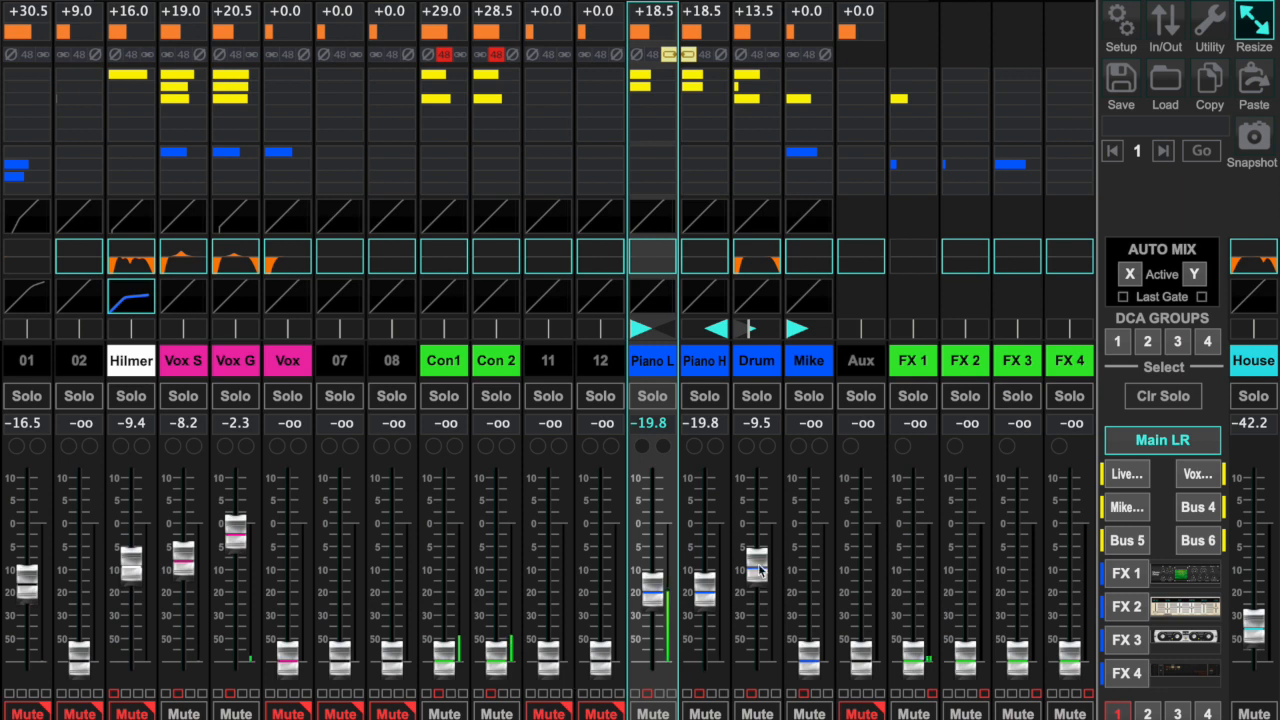
{"action": "left_click", "coordinate": [657, 587]}
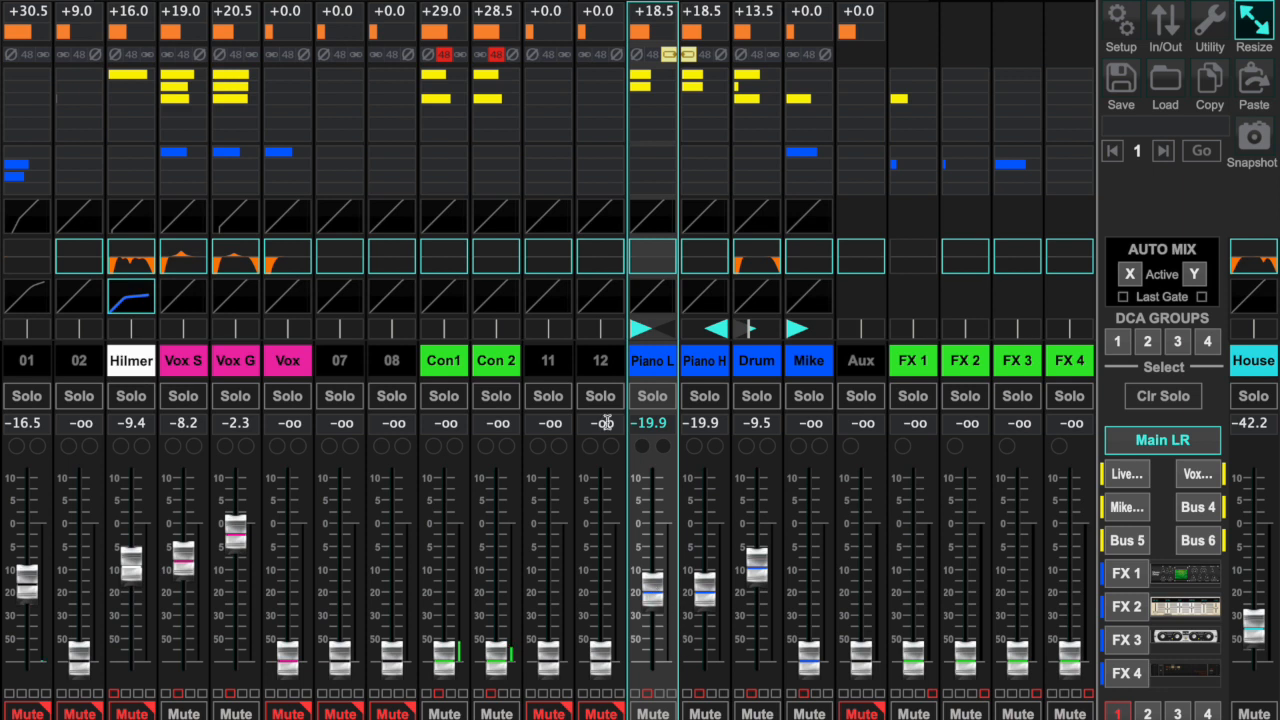